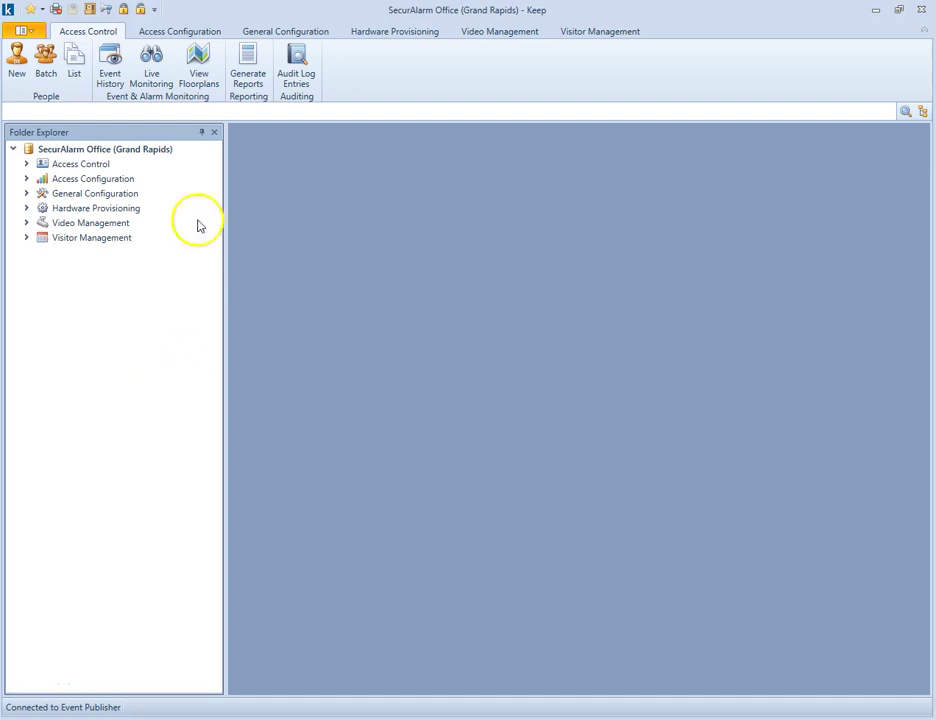
# Show the Cameras list for SecurAlarm Office (Grand Rapids) from the Video Management ribbon
pyautogui.click(463, 33)
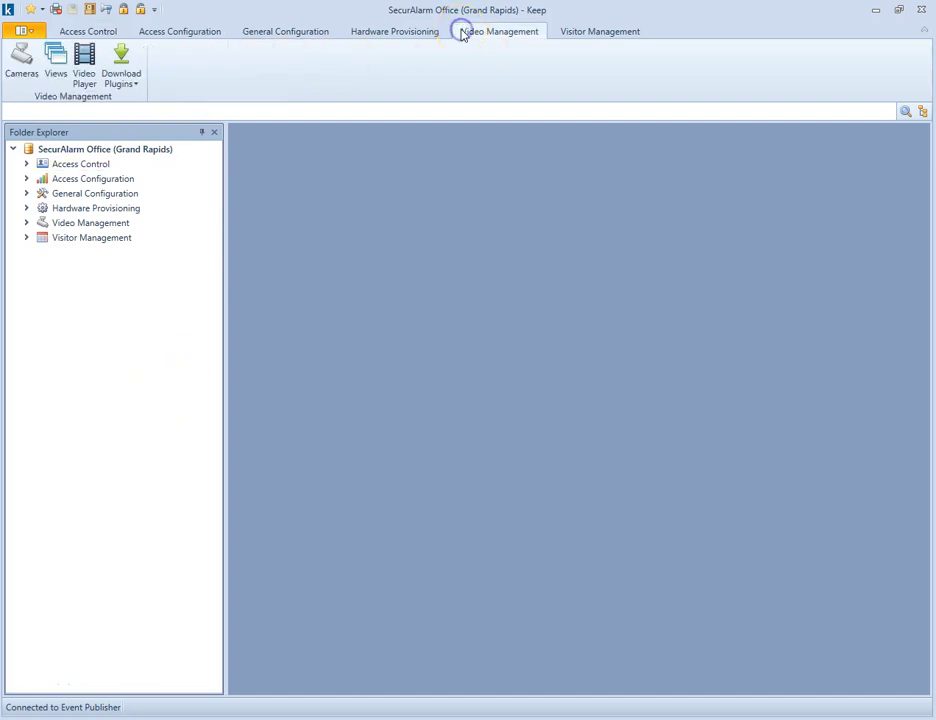
pyautogui.click(15, 75)
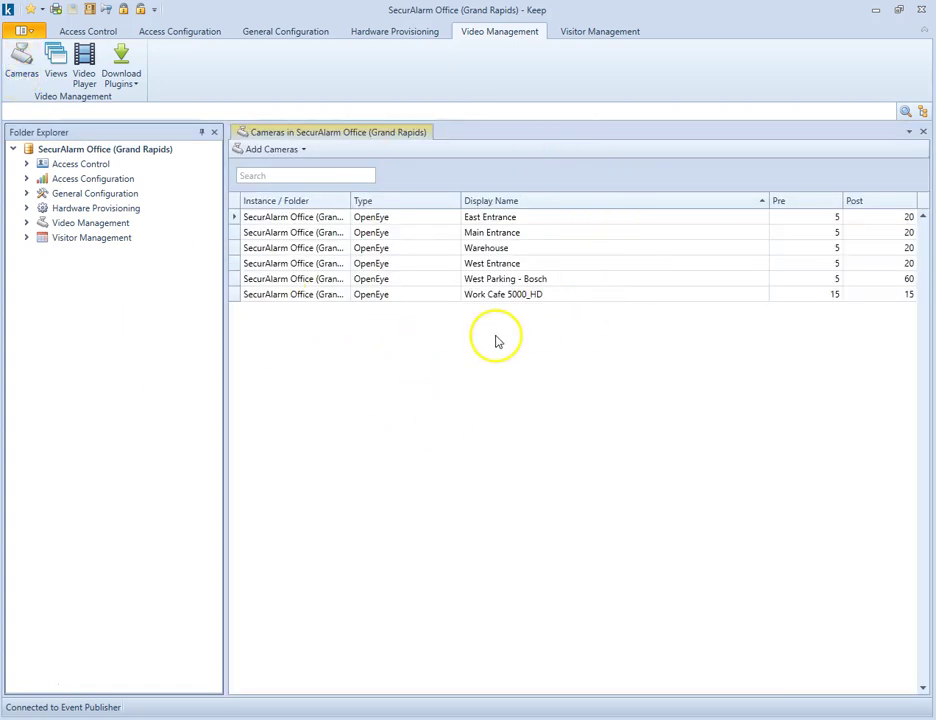
# Open the East Entrance camera record and check its 5-second Pre and 20-second Post info
pyautogui.doubleClick(490, 220)
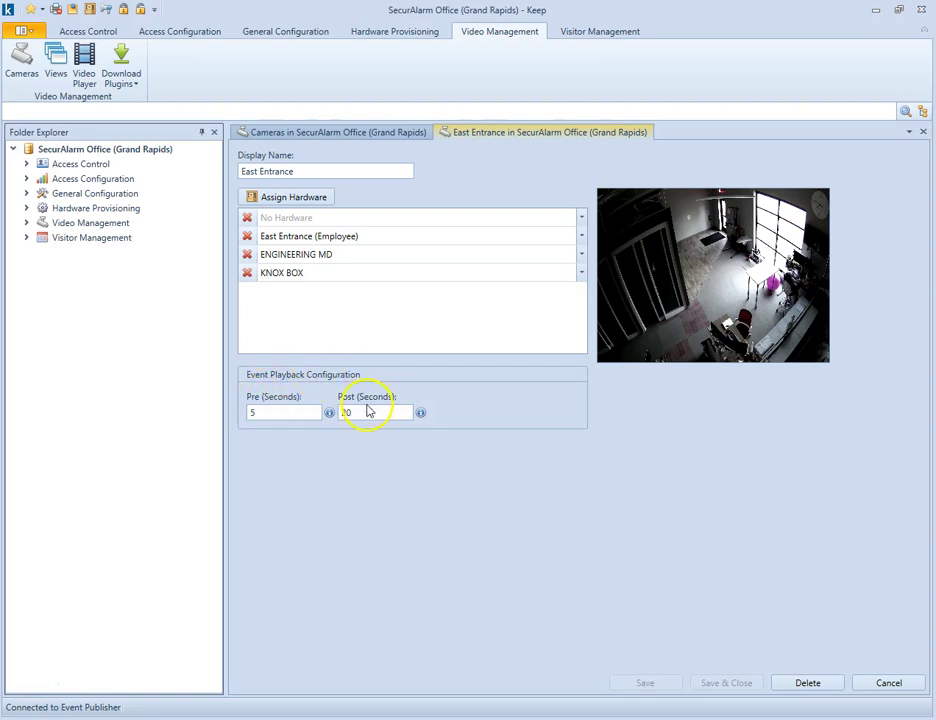
pyautogui.moveTo(330, 416)
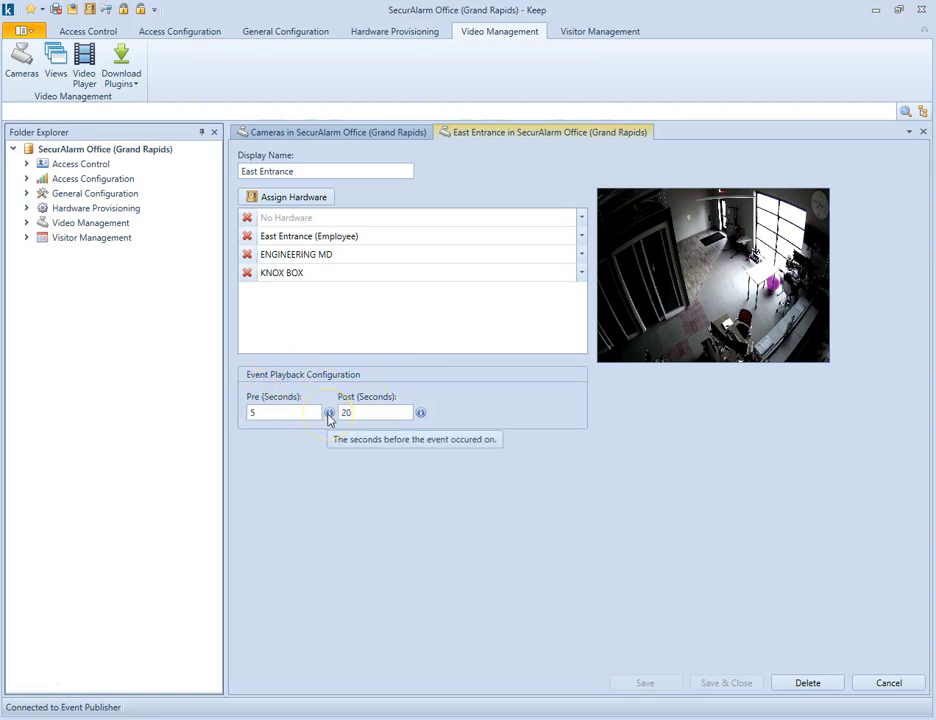
pyautogui.click(408, 385)
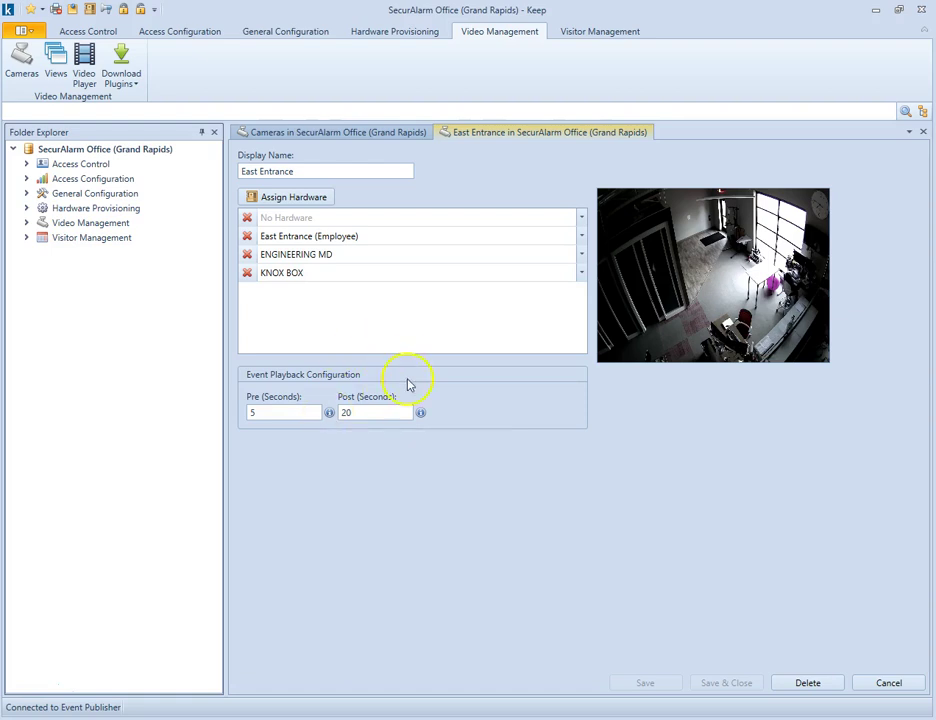
pyautogui.moveTo(421, 414)
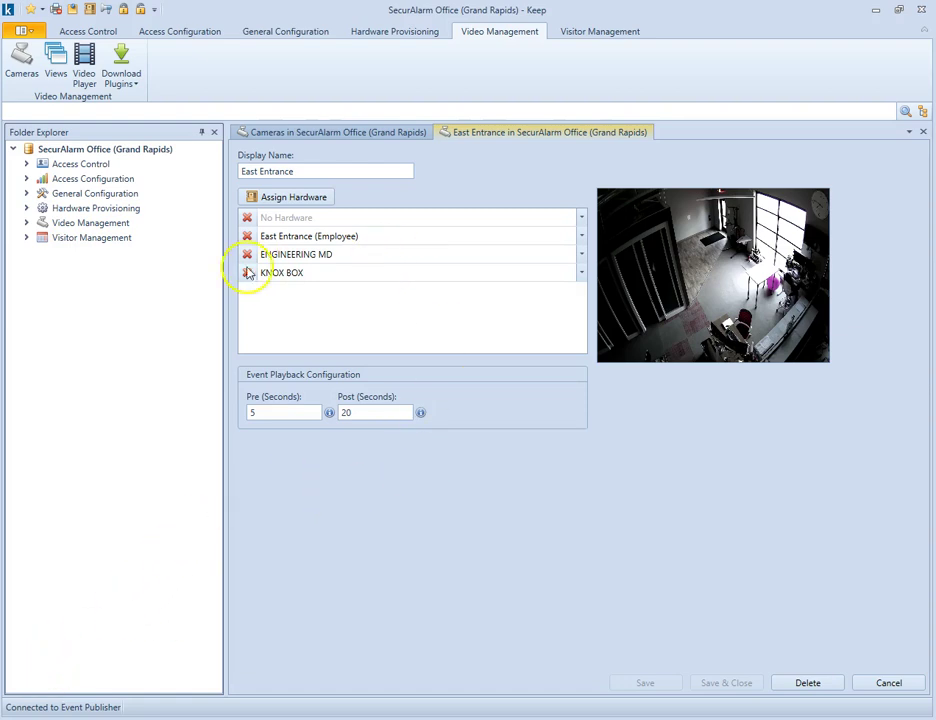
# Close the East Entrance tab and add a new view with Display Name 'Test'
pyautogui.rightClick(452, 132)
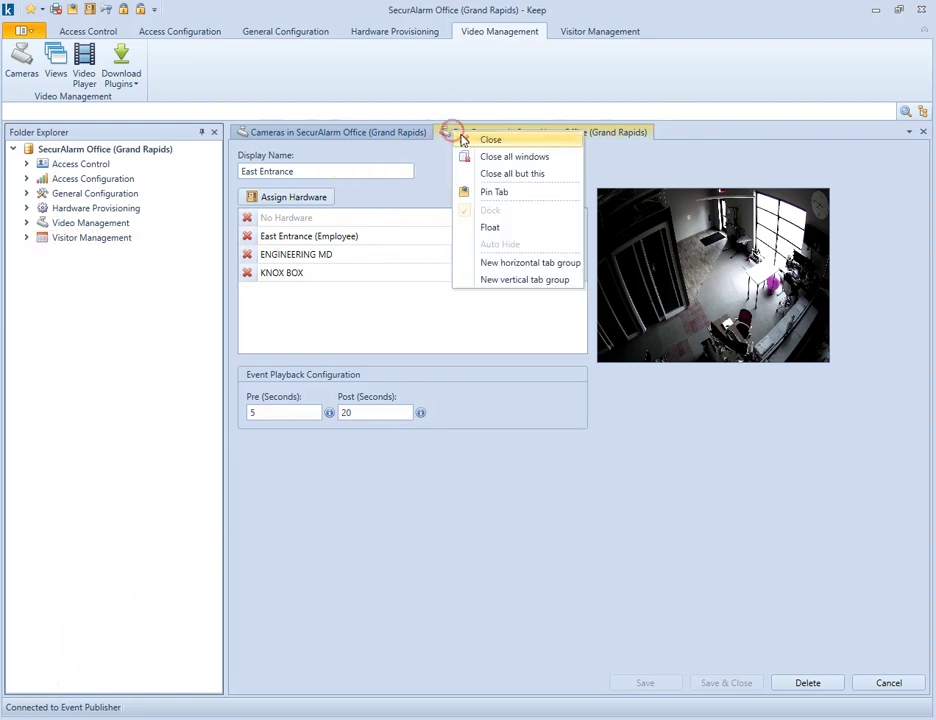
pyautogui.click(463, 140)
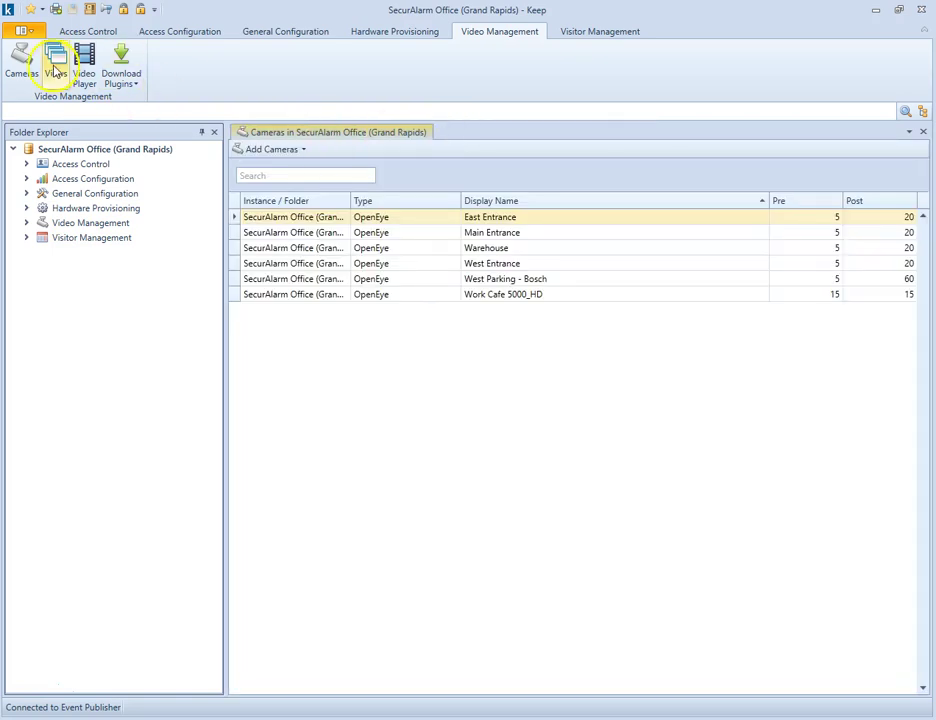
pyautogui.click(55, 70)
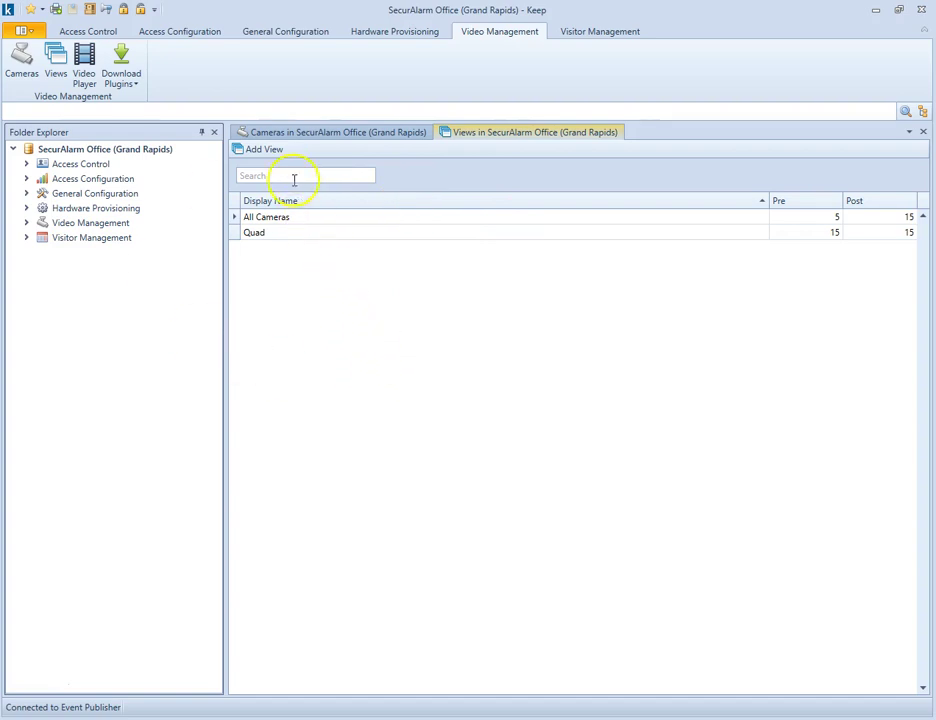
pyautogui.click(266, 150)
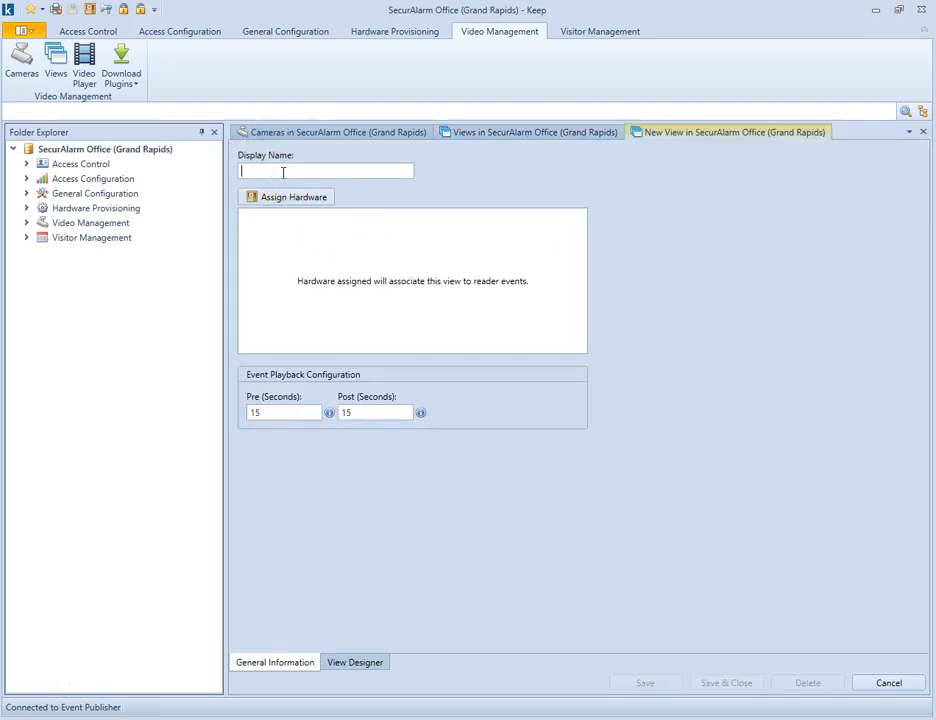
pyautogui.write('Test')
pyautogui.click(308, 601)
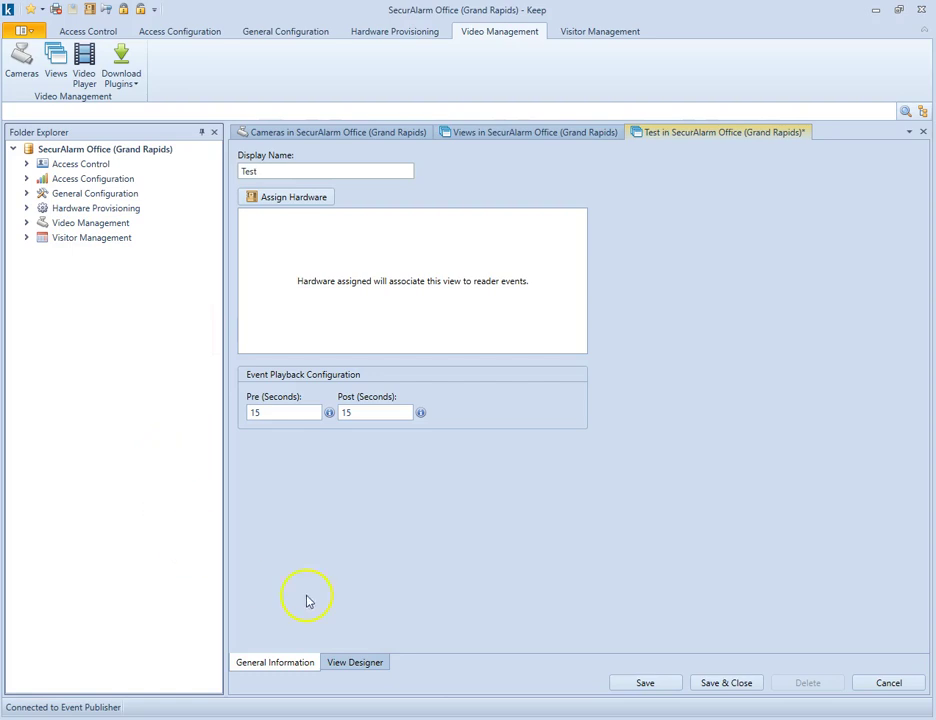
# Set the Test view's template to 1x5 with Main Entrance in the large pane
pyautogui.click(349, 665)
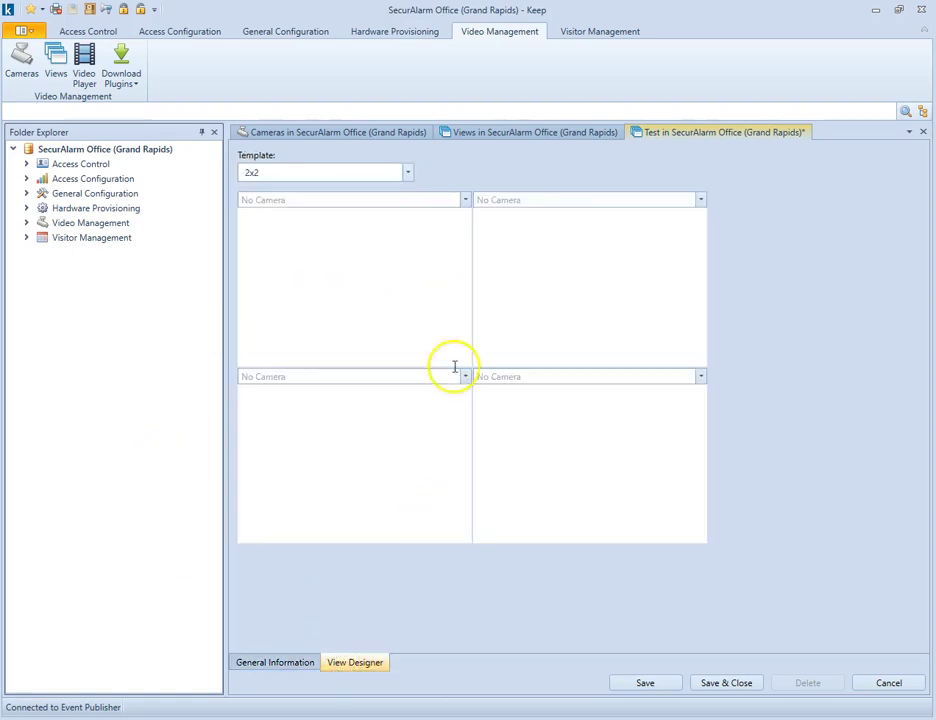
pyautogui.click(404, 171)
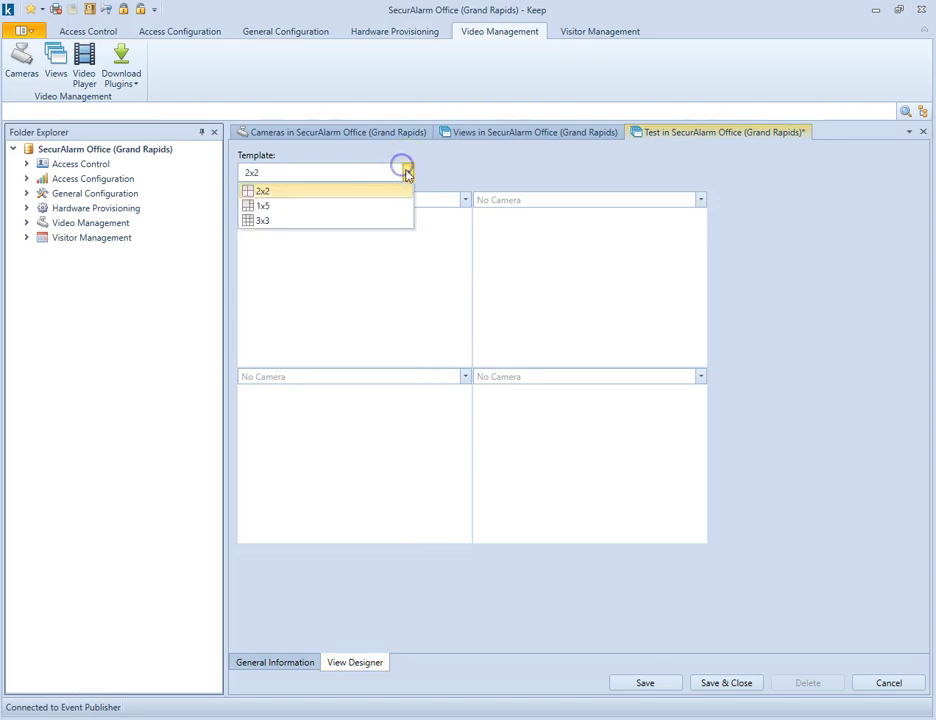
pyautogui.click(338, 207)
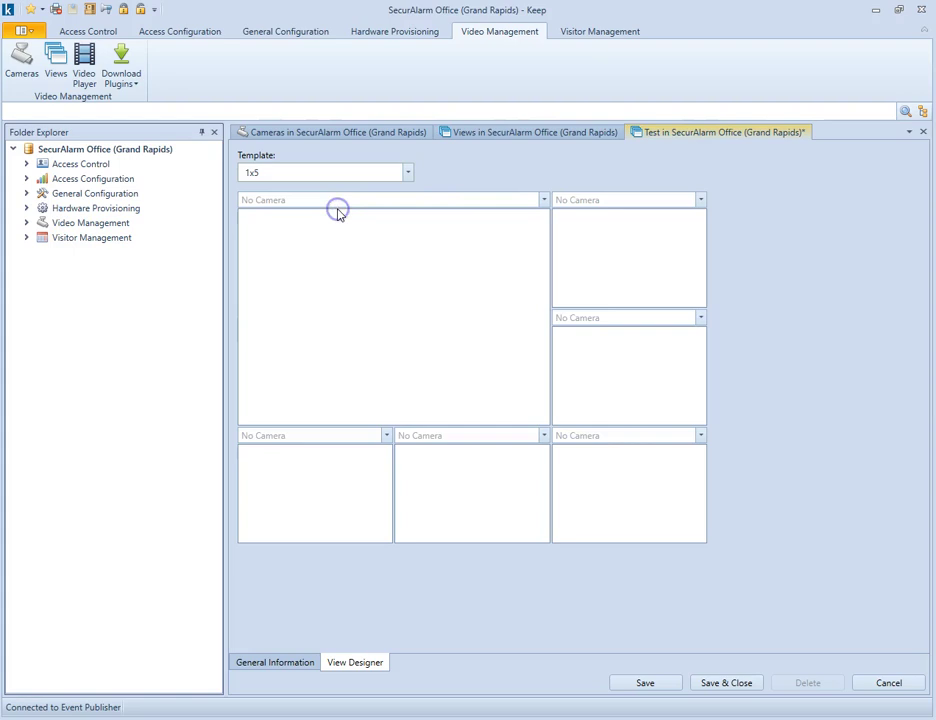
pyautogui.click(545, 201)
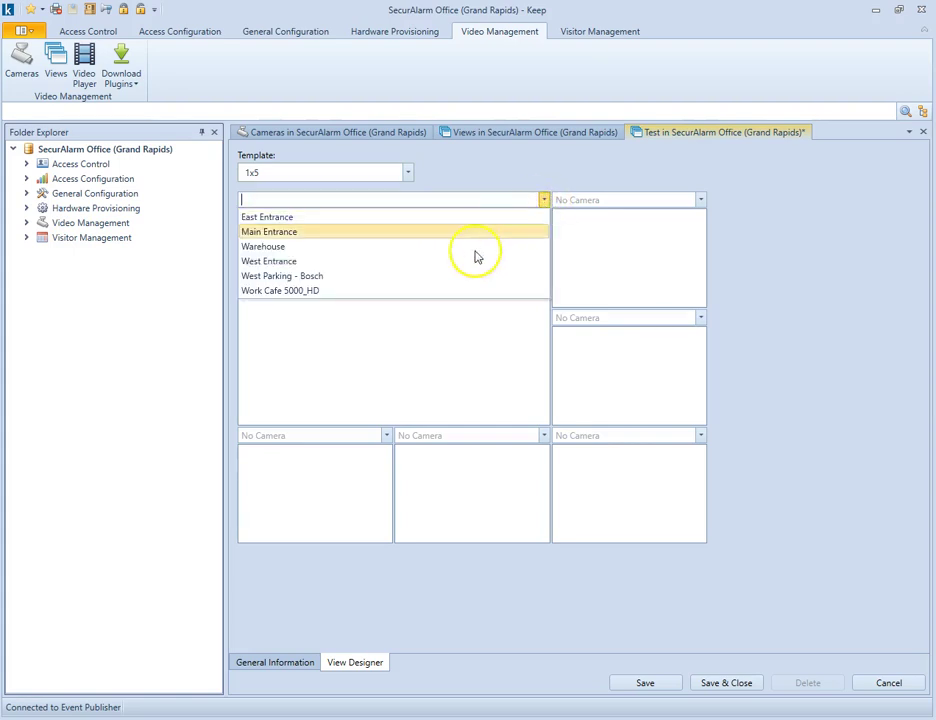
pyautogui.click(419, 234)
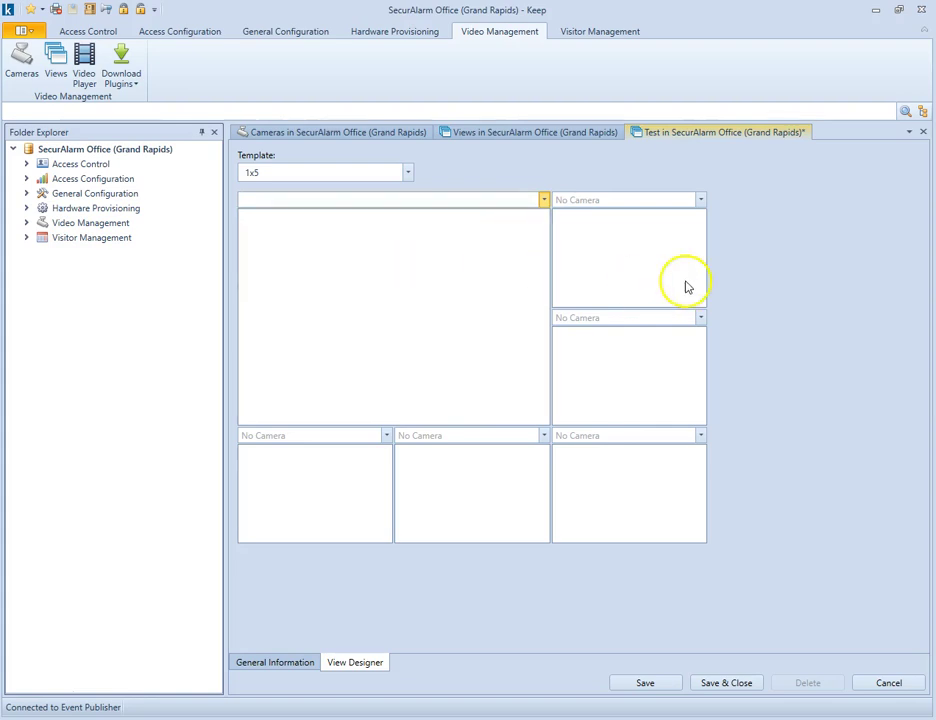
# Fill the other panes with East Entrance, Warehouse, West Entrance, West Parking - Bosch and Work Cafe 5000_HD
pyautogui.click(700, 200)
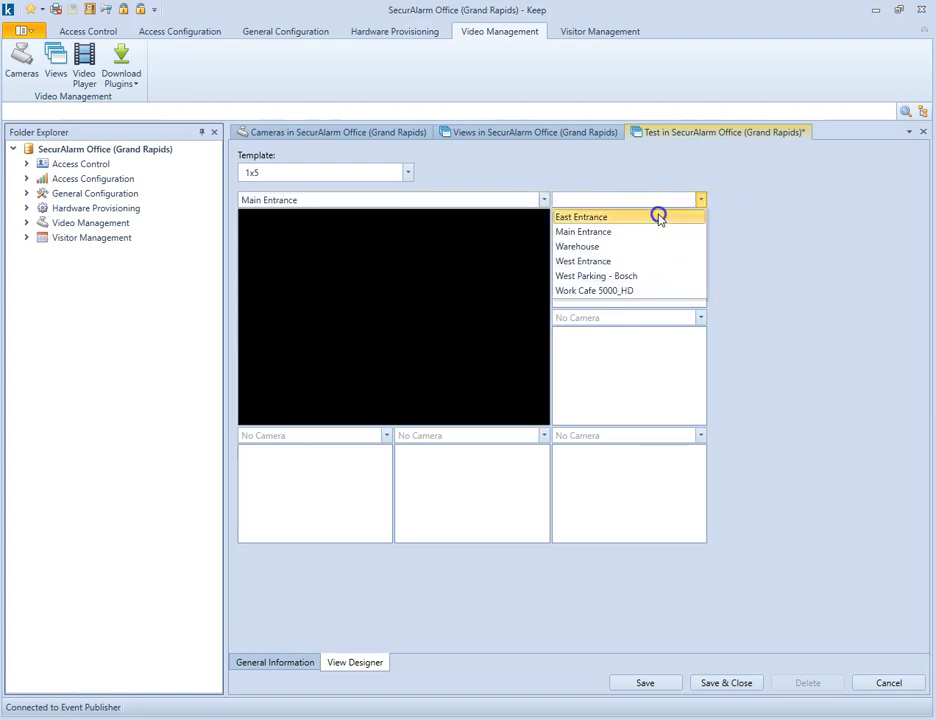
pyautogui.click(710, 334)
pyautogui.click(703, 318)
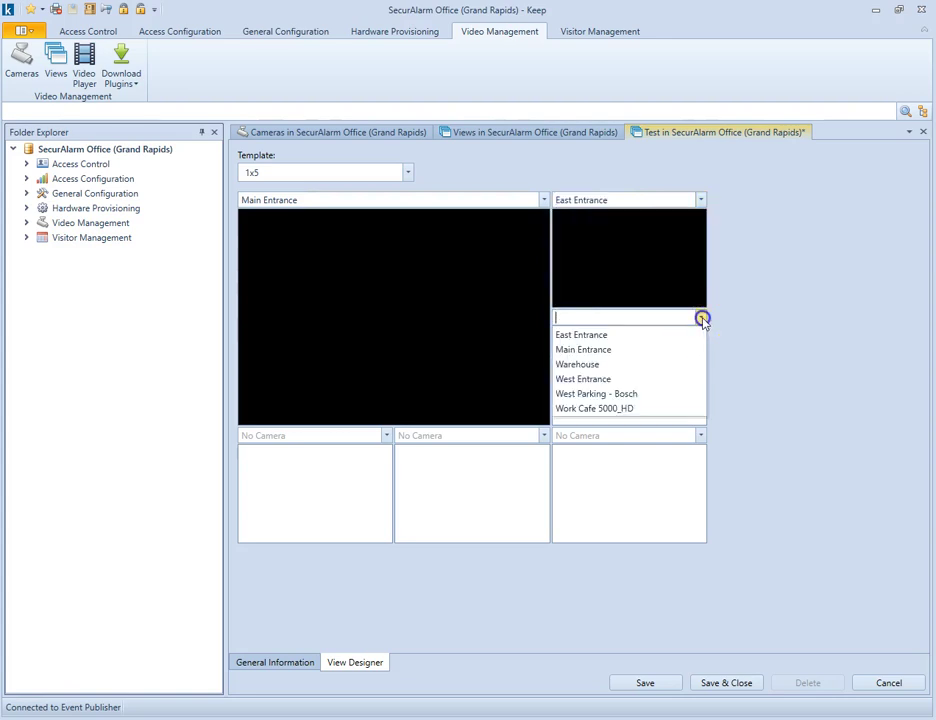
pyautogui.click(612, 351)
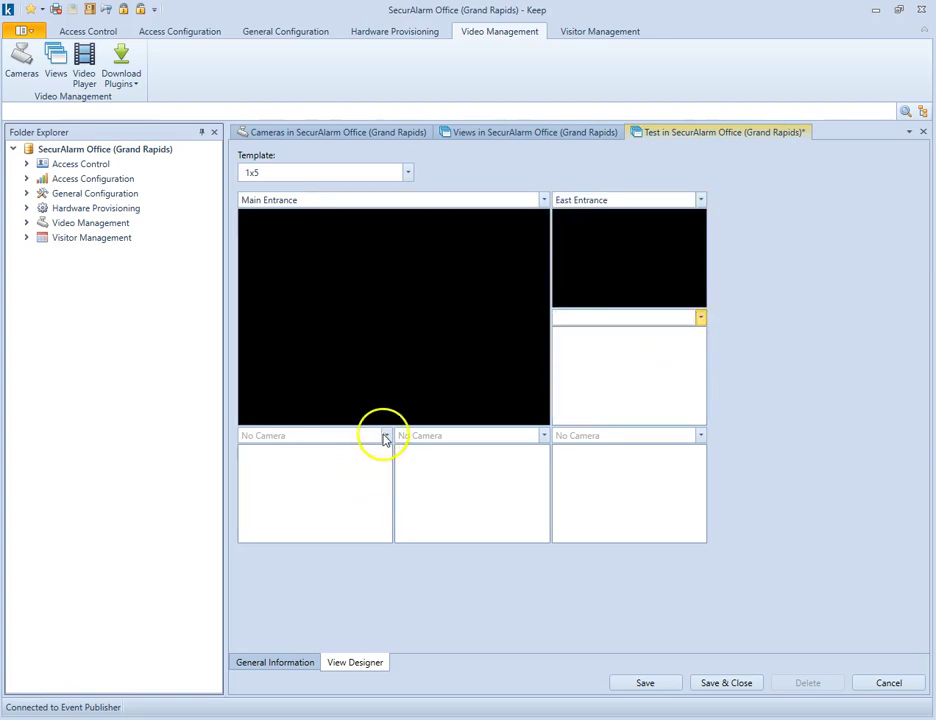
pyautogui.click(385, 436)
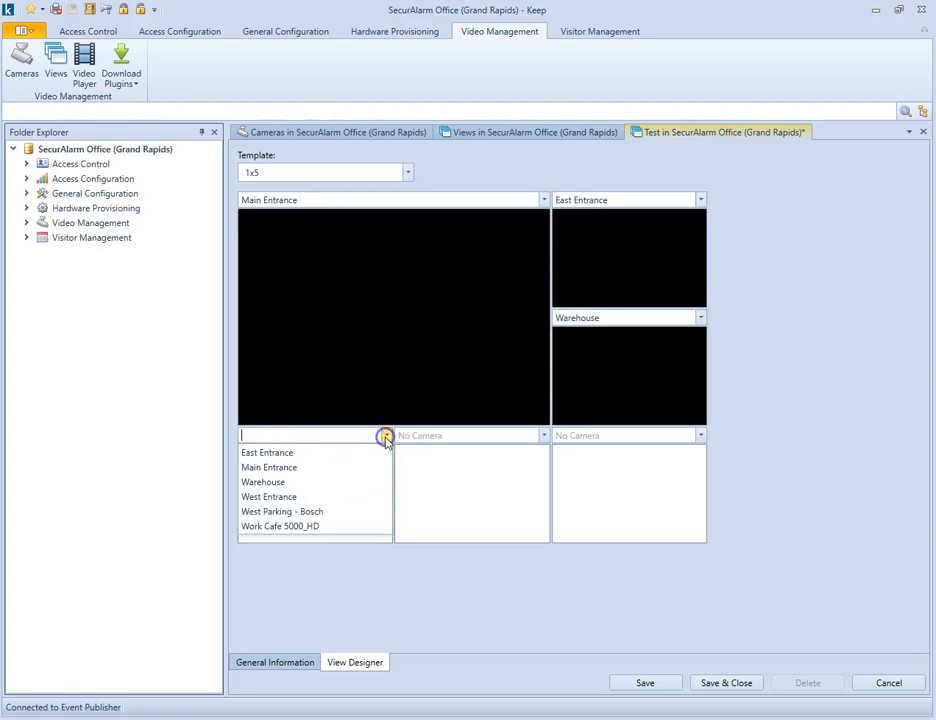
pyautogui.click(325, 497)
pyautogui.click(447, 535)
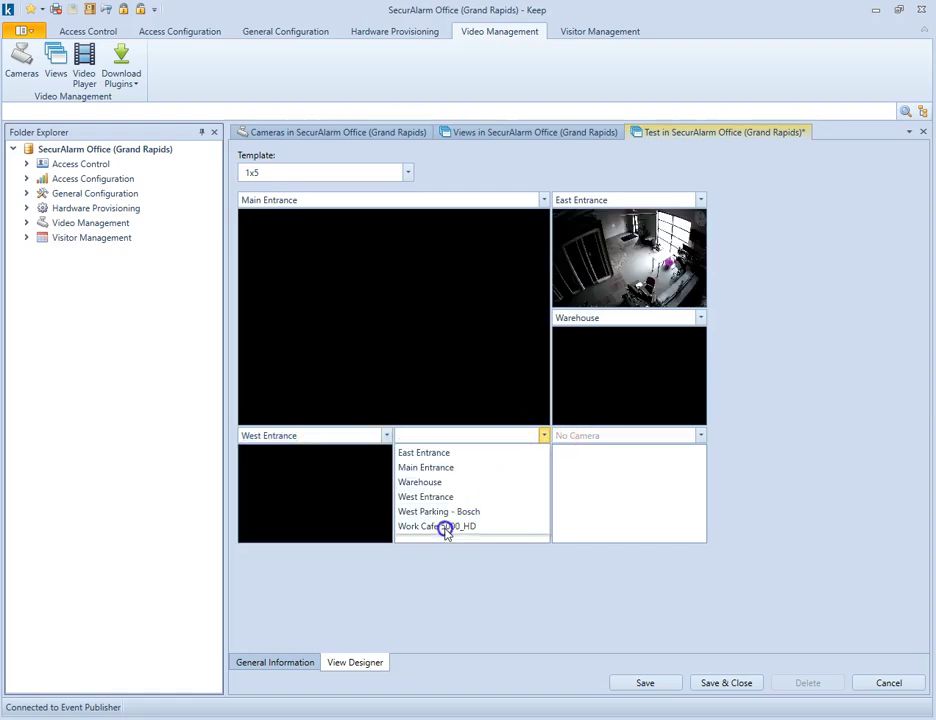
pyautogui.click(445, 529)
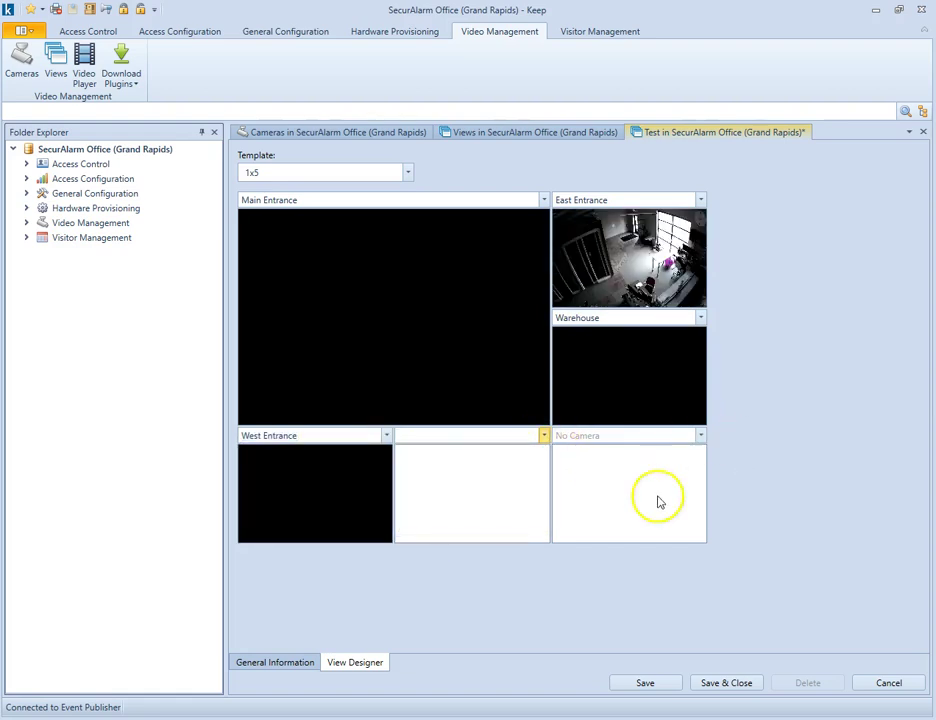
pyautogui.click(701, 435)
pyautogui.click(617, 527)
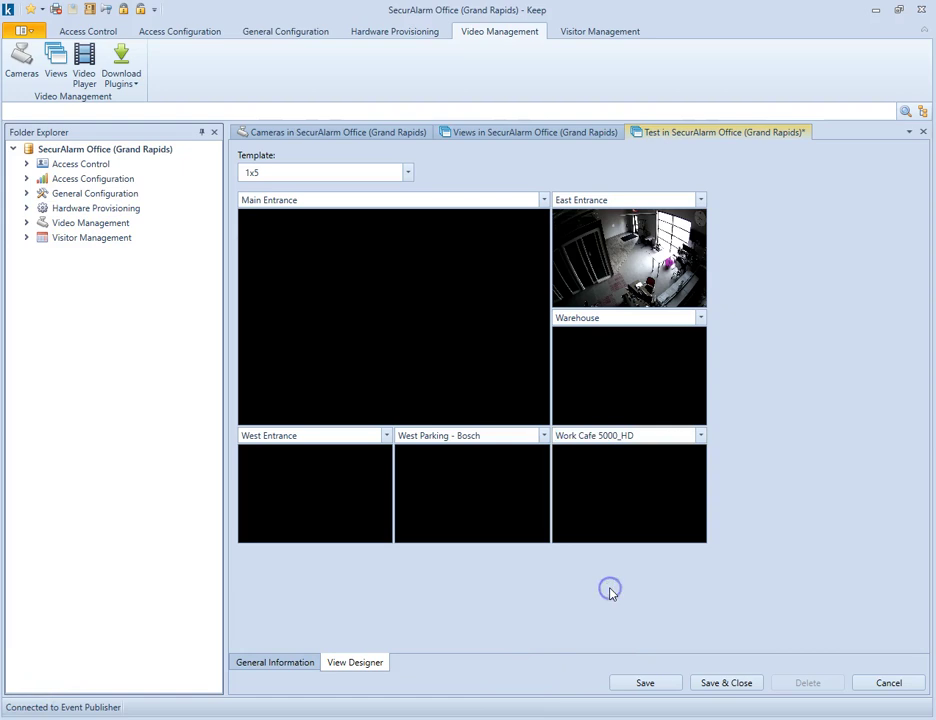
# Save the Test view, close the Test and Views tabs, and bring up the Video Player
pyautogui.click(653, 686)
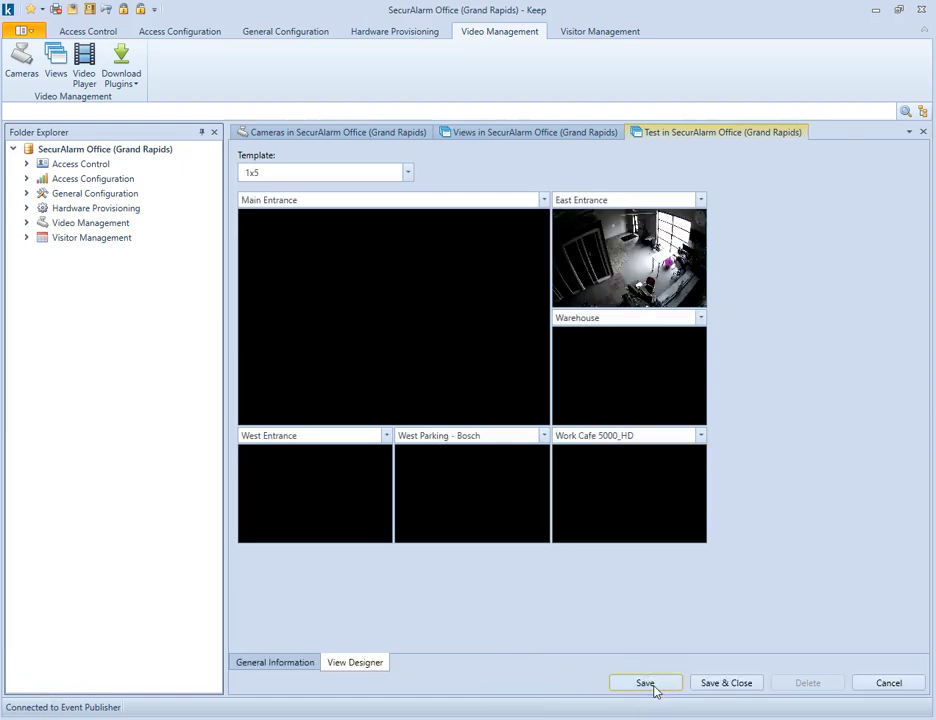
pyautogui.rightClick(660, 139)
pyautogui.click(672, 143)
pyautogui.rightClick(537, 146)
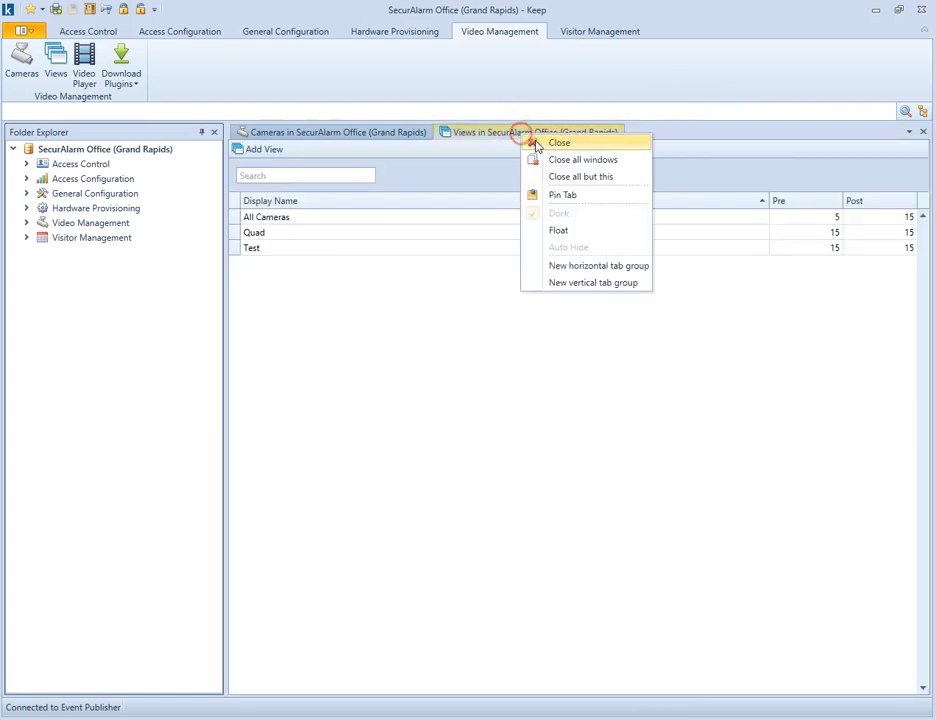
pyautogui.click(556, 143)
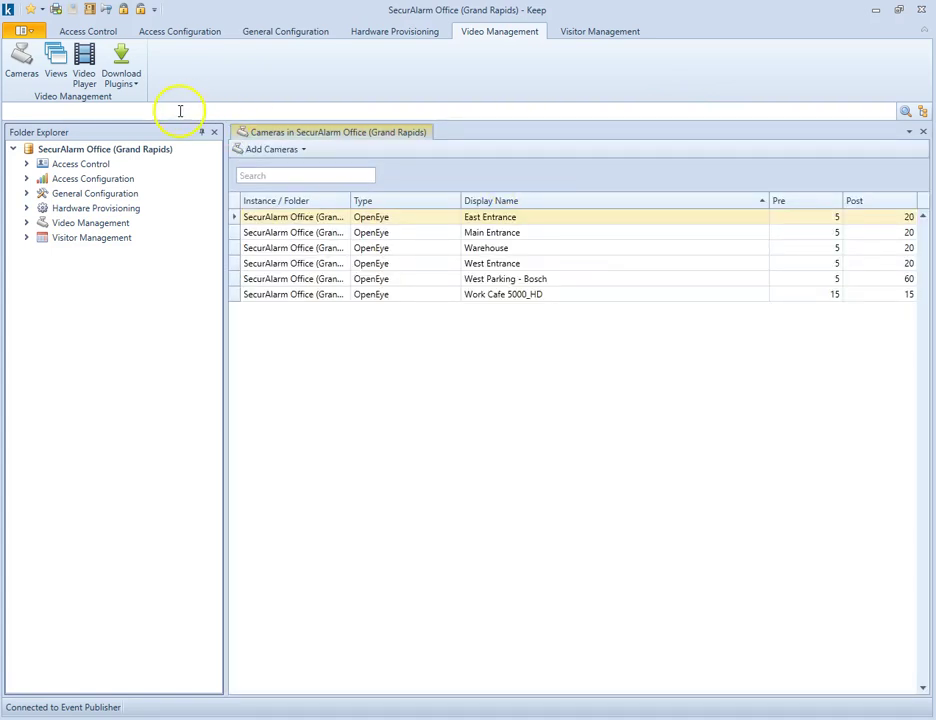
pyautogui.click(88, 76)
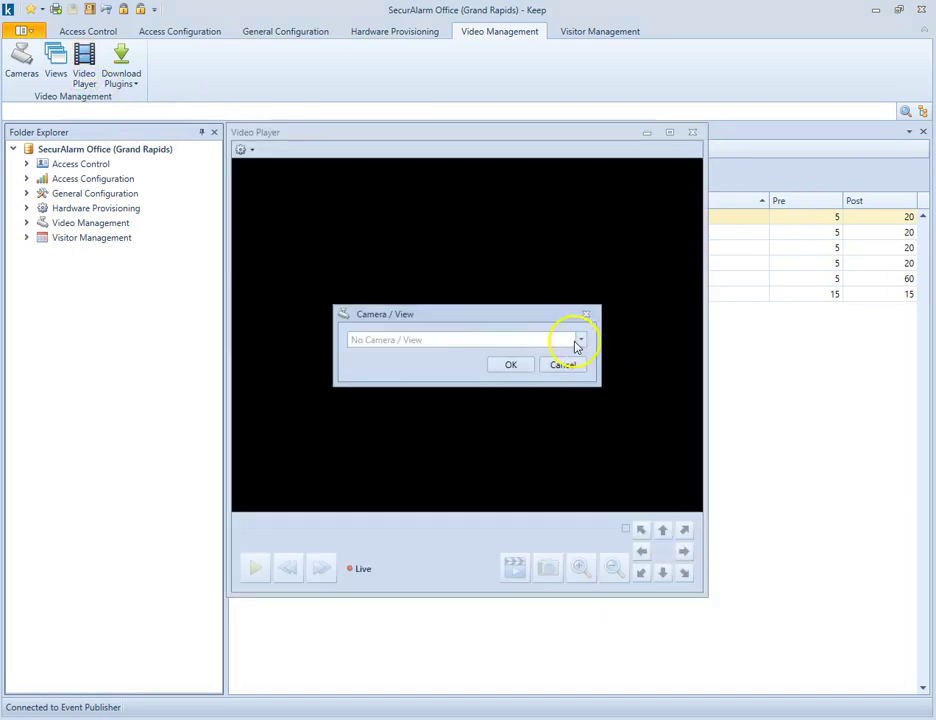
# Choose the Test view in the Camera / View dialog to stream all six feeds
pyautogui.click(582, 340)
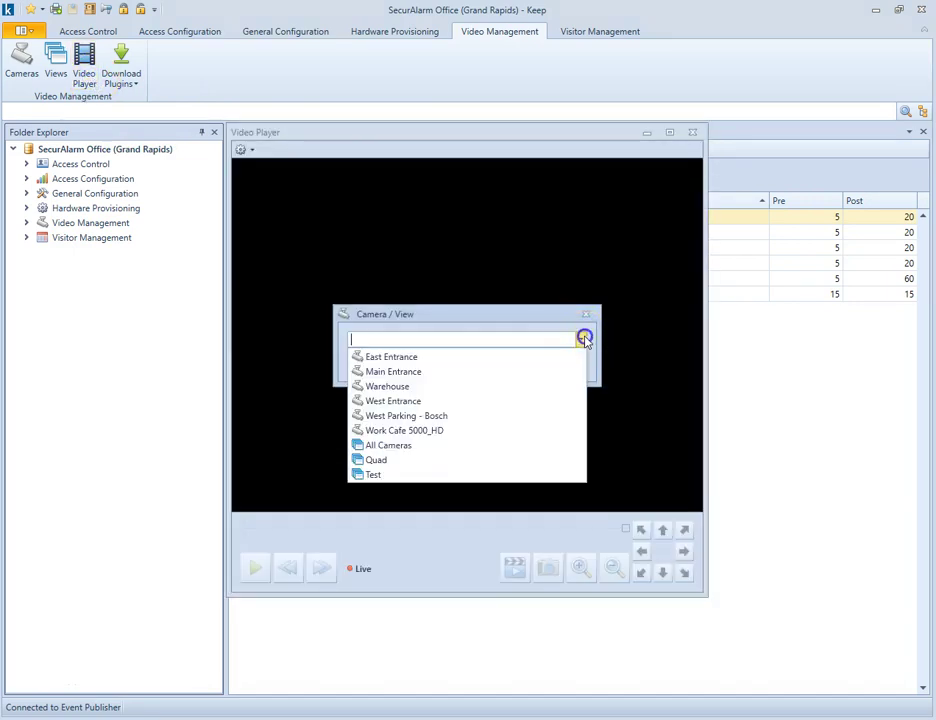
pyautogui.click(396, 475)
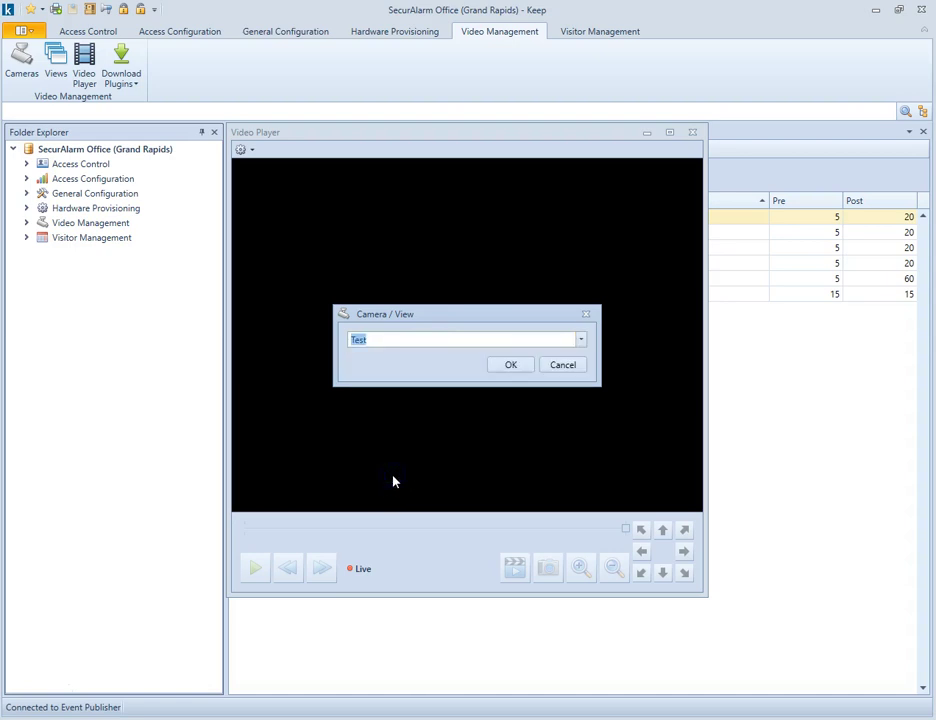
pyautogui.click(500, 370)
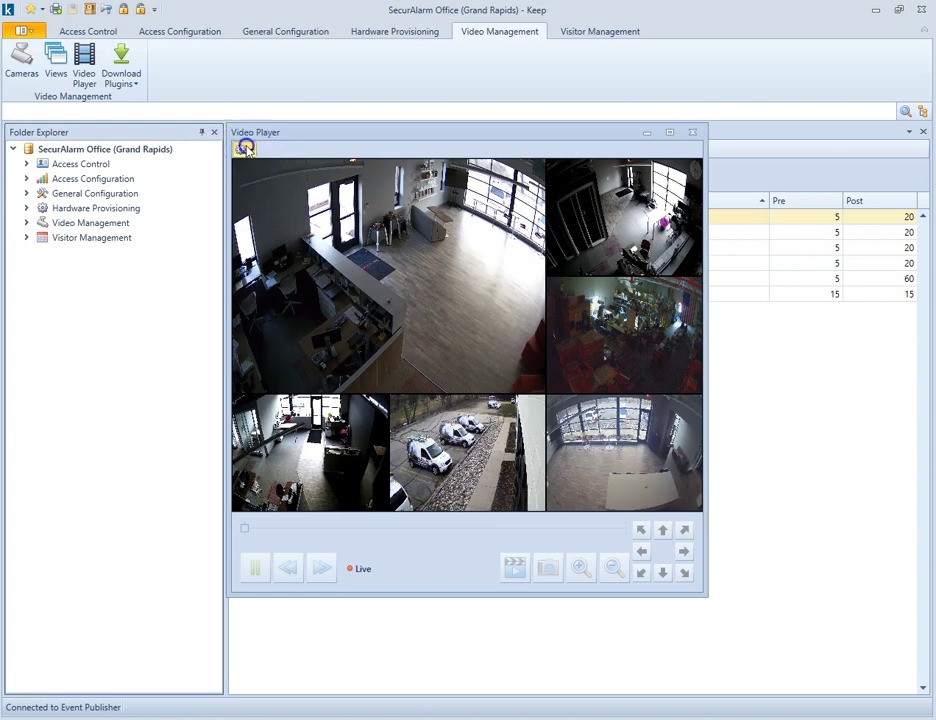
# Set the Video Player's camera to Warehouse instead of the Test view
pyautogui.click(245, 148)
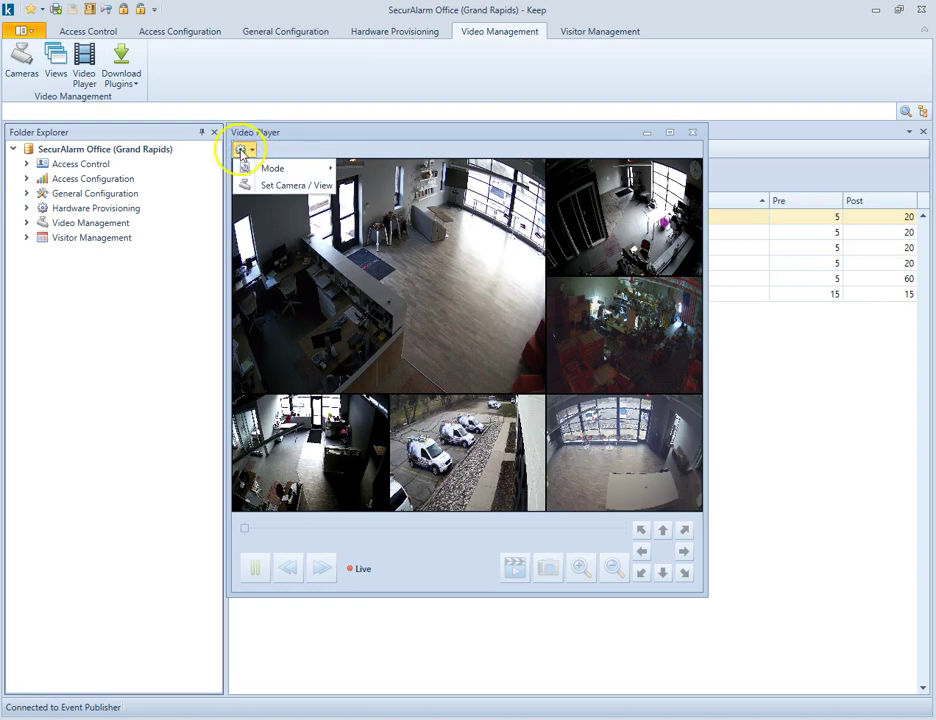
pyautogui.click(272, 188)
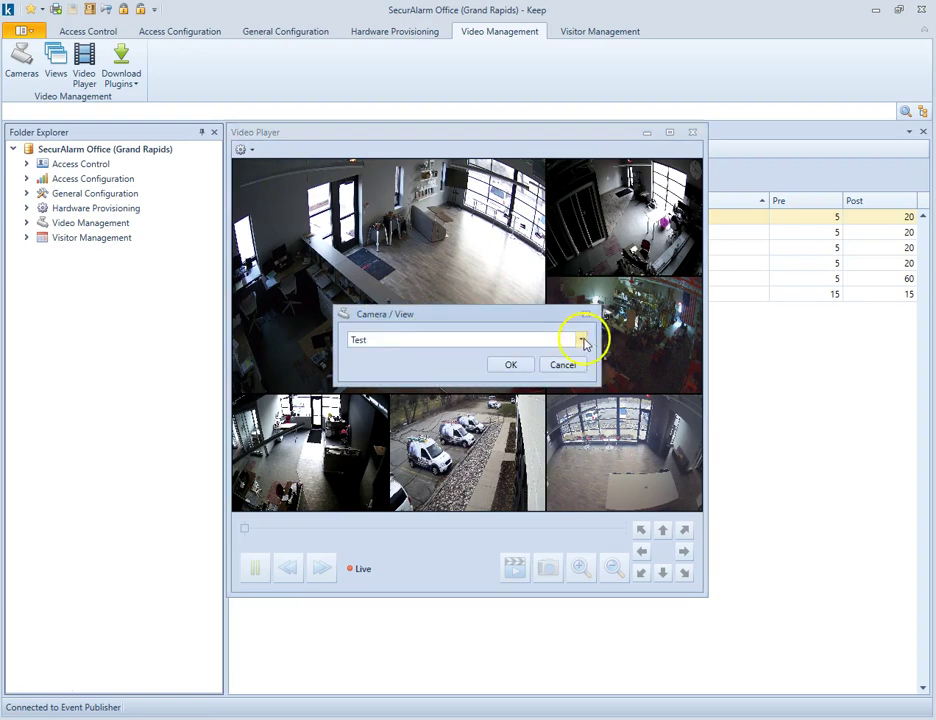
pyautogui.click(582, 340)
pyautogui.click(398, 387)
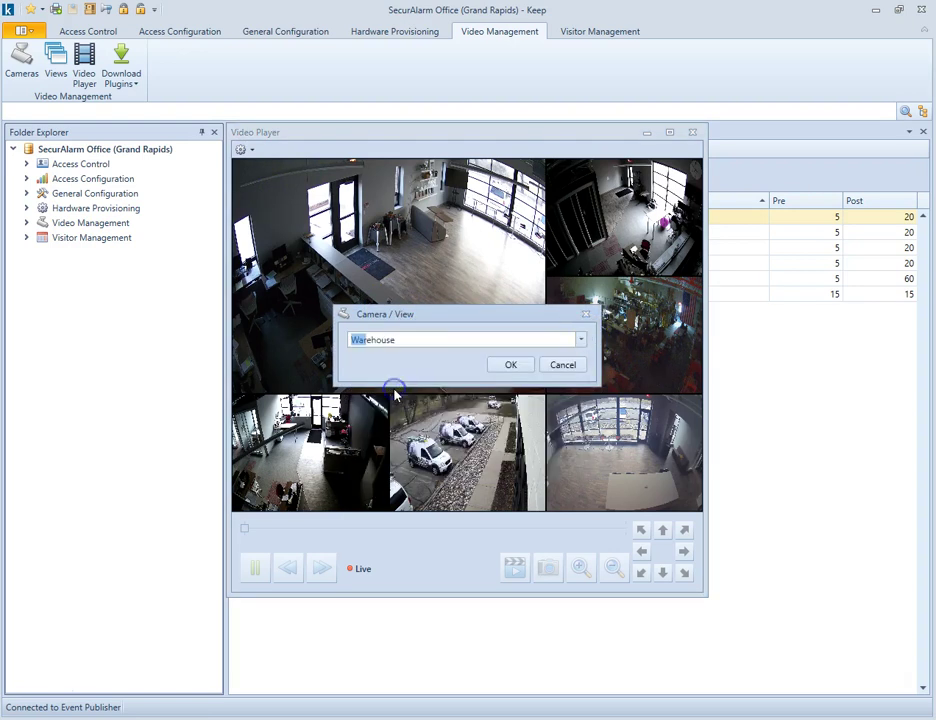
pyautogui.click(528, 364)
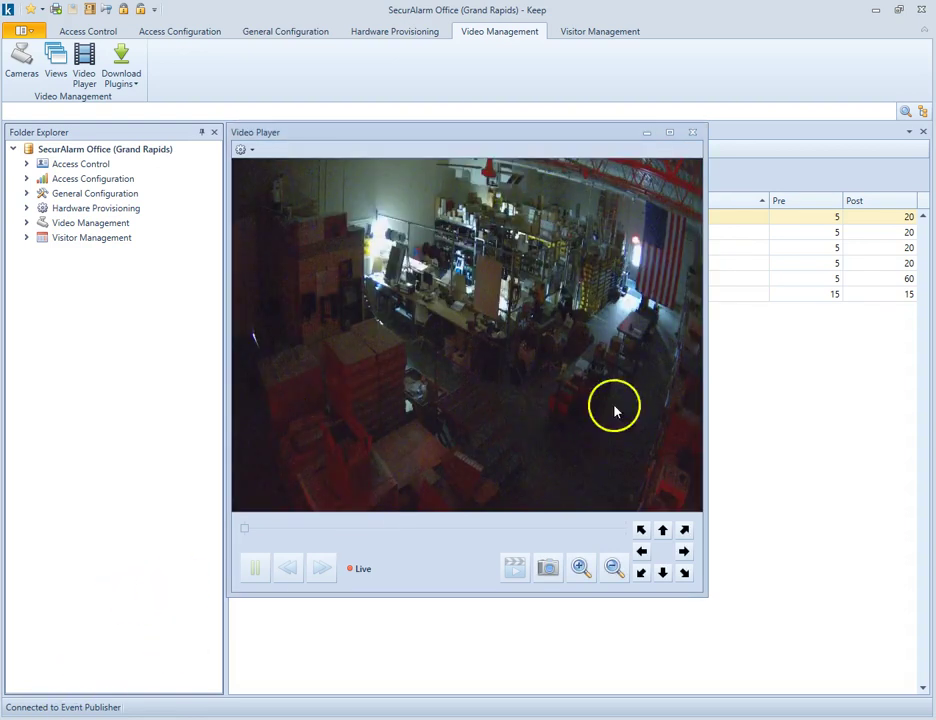
pyautogui.moveTo(614, 371)
pyautogui.mouseDown()
pyautogui.moveTo(574, 368)
pyautogui.moveTo(457, 320)
pyautogui.moveTo(365, 262)
pyautogui.moveTo(286, 163)
pyautogui.moveTo(249, 153)
pyautogui.mouseUp()
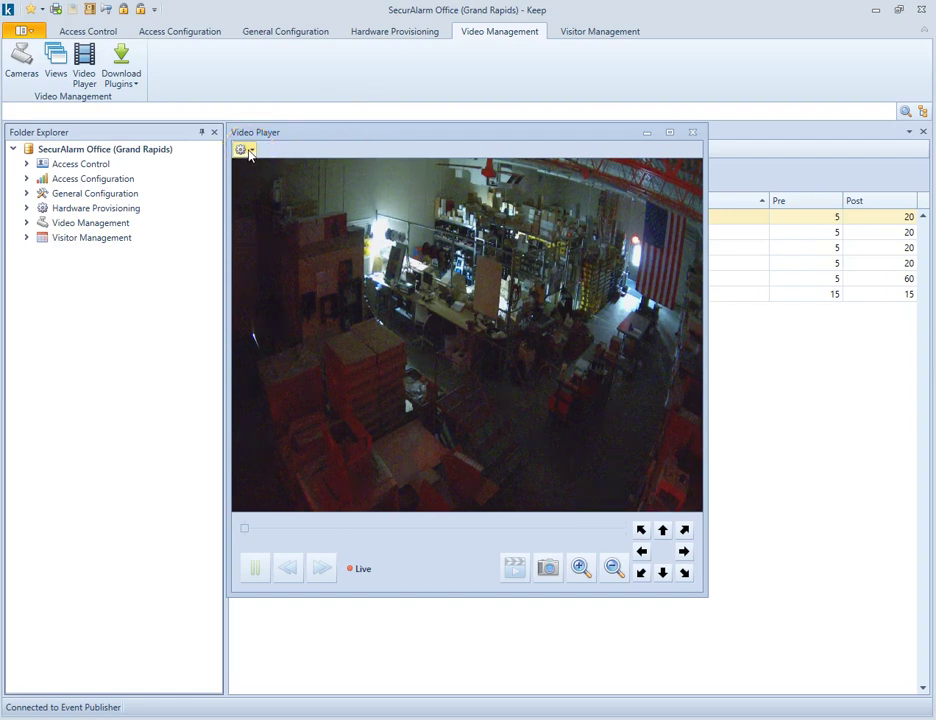
# Switch the Warehouse feed to Playback mode for 4/5/2018, starting around 2:30 PM
pyautogui.click(246, 150)
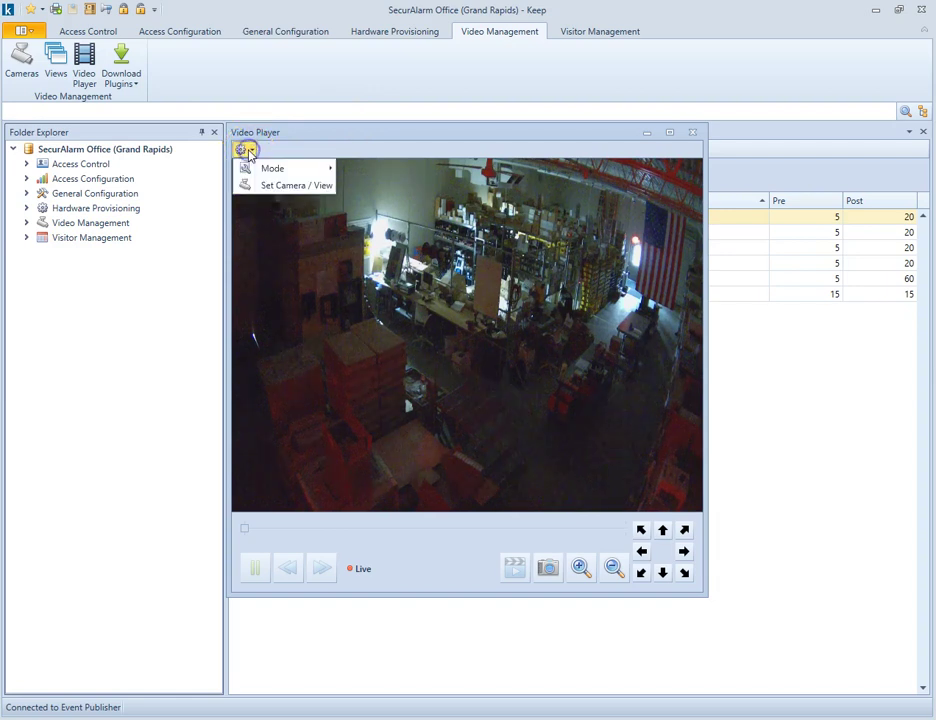
pyautogui.click(262, 170)
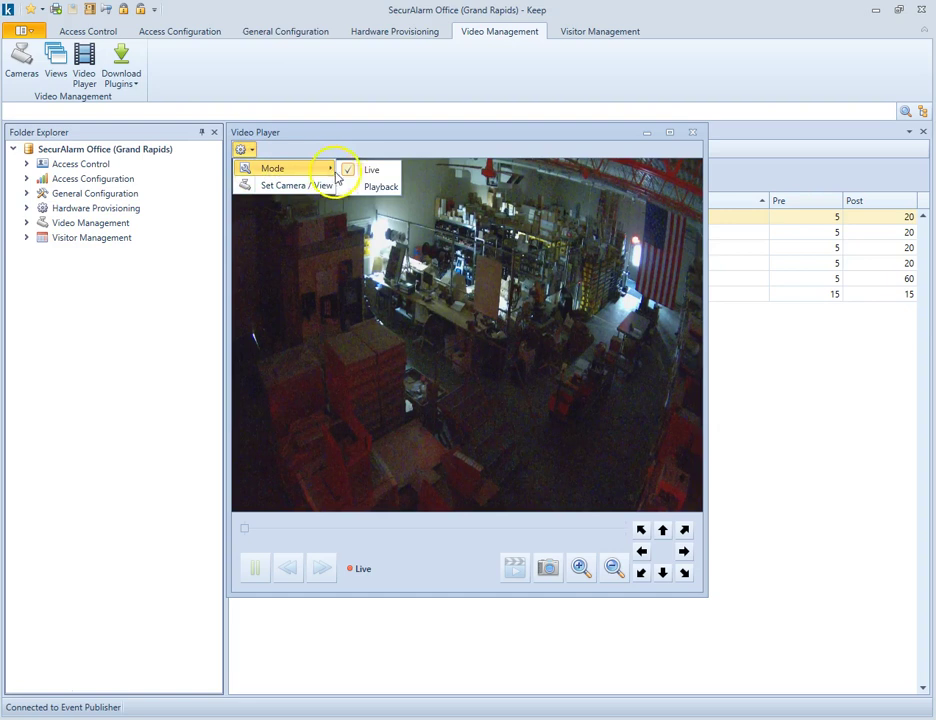
pyautogui.click(362, 187)
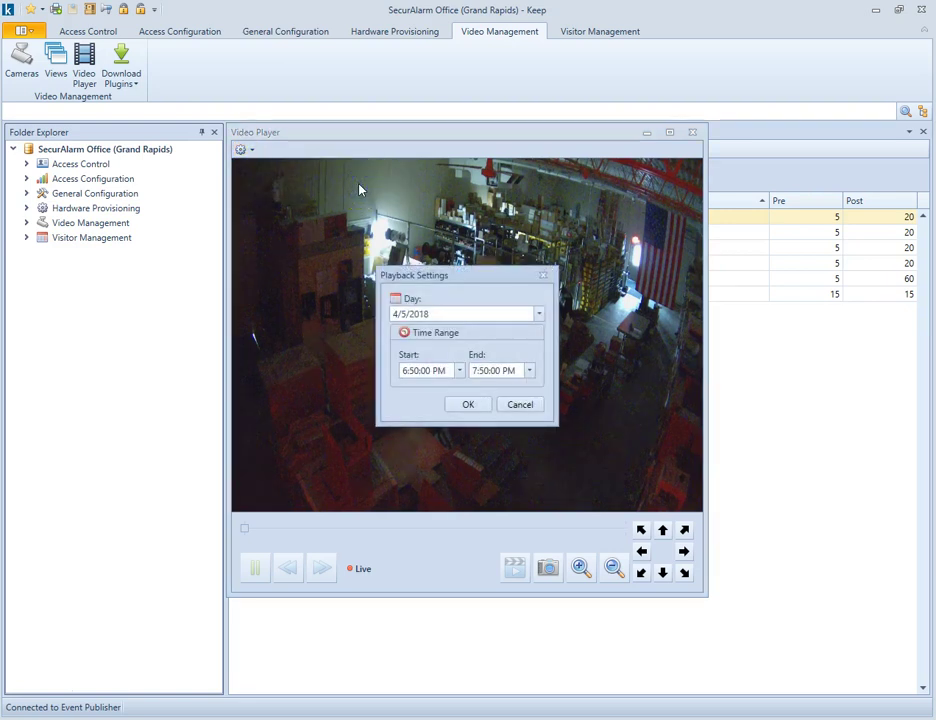
pyautogui.click(397, 316)
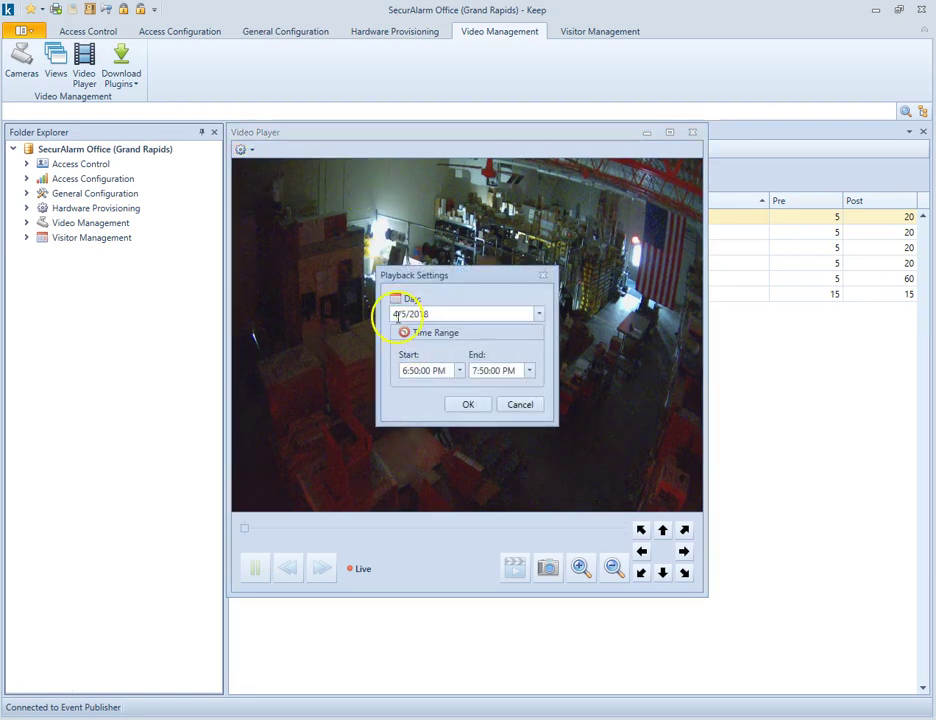
pyautogui.click(431, 375)
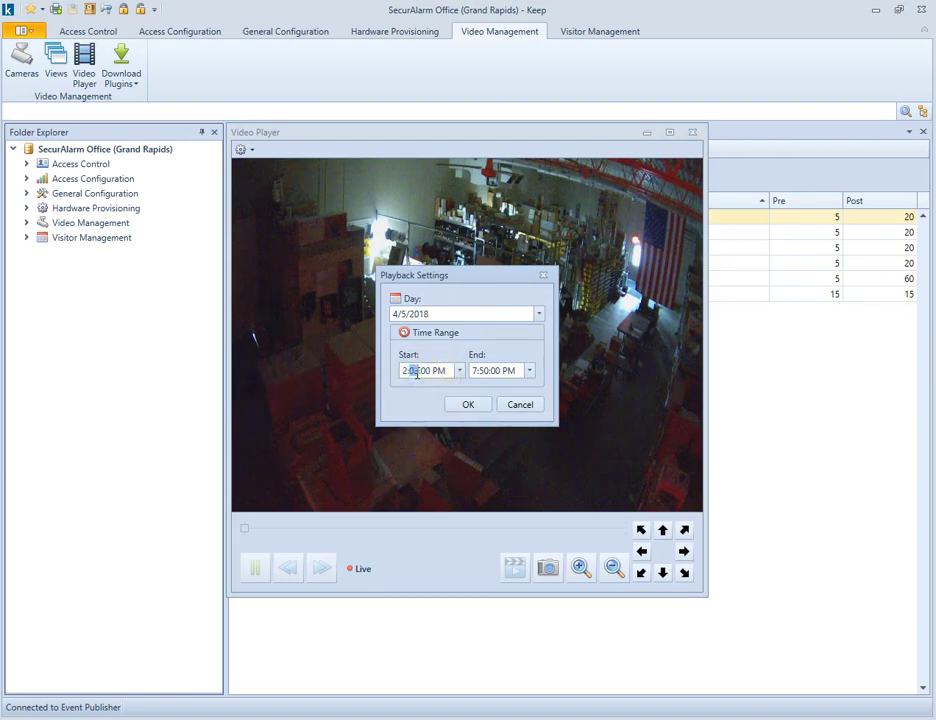
pyautogui.press('Right')
pyautogui.click(473, 373)
pyautogui.click(470, 404)
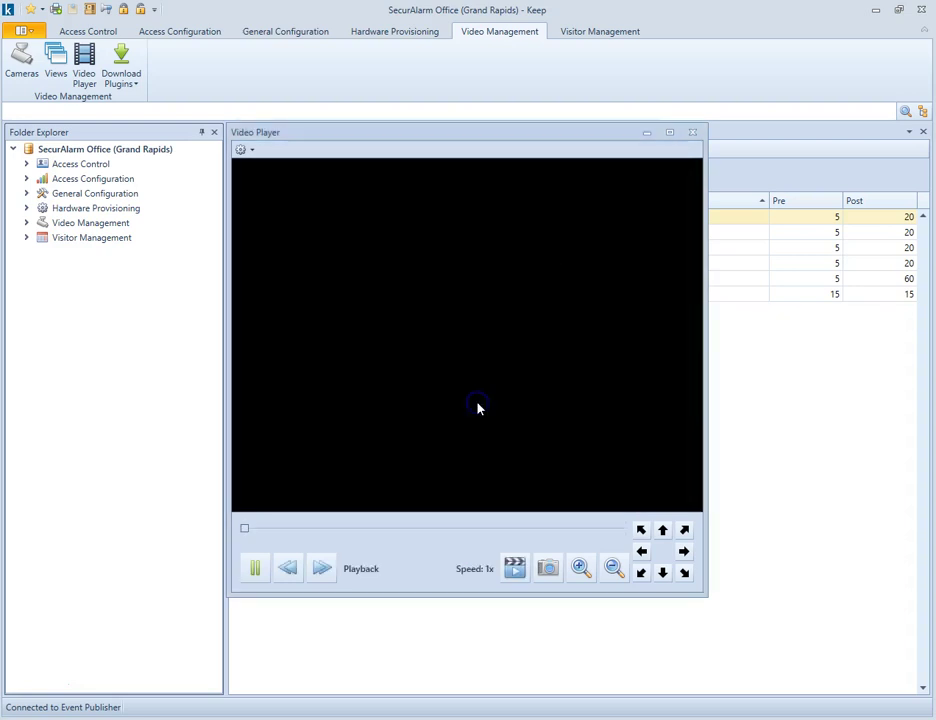
# Play the recording faster and slower, return to 1x, and pause at 0:00:14
pyautogui.click(255, 569)
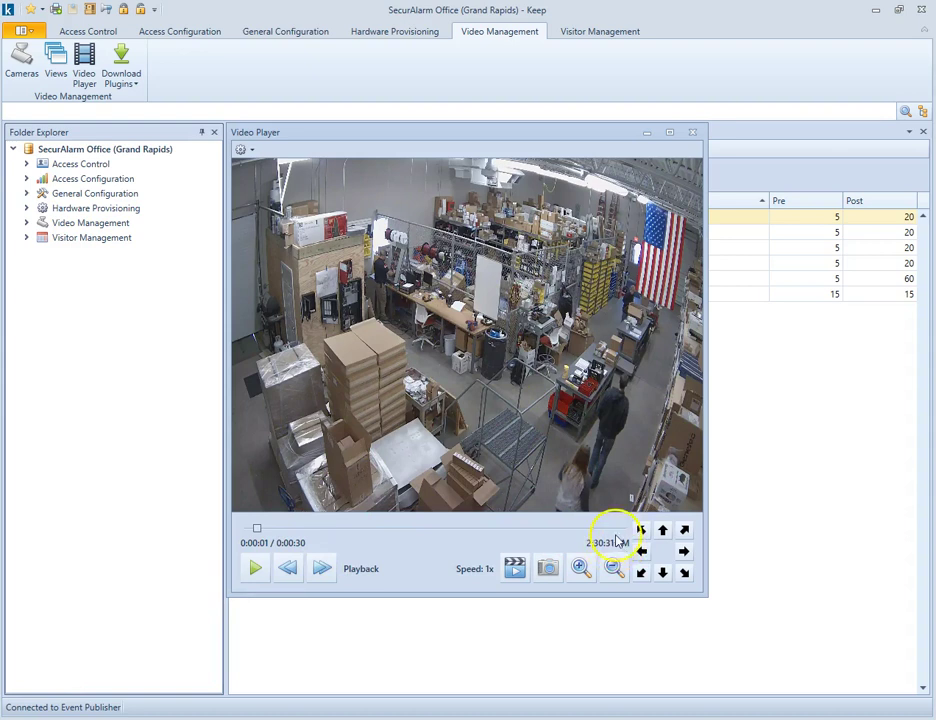
pyautogui.click(254, 568)
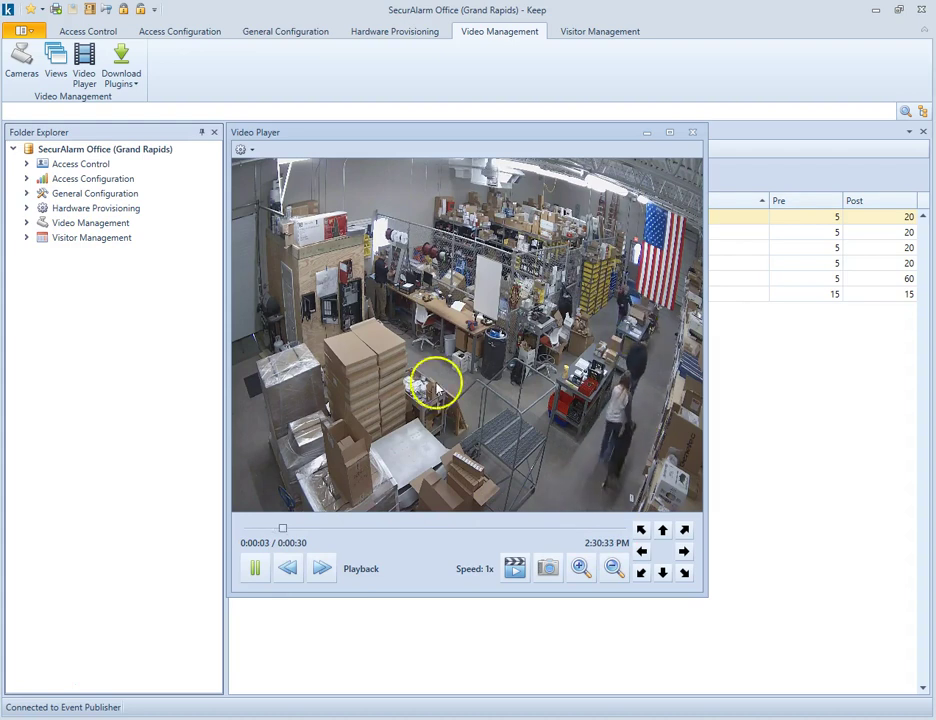
pyautogui.click(322, 569)
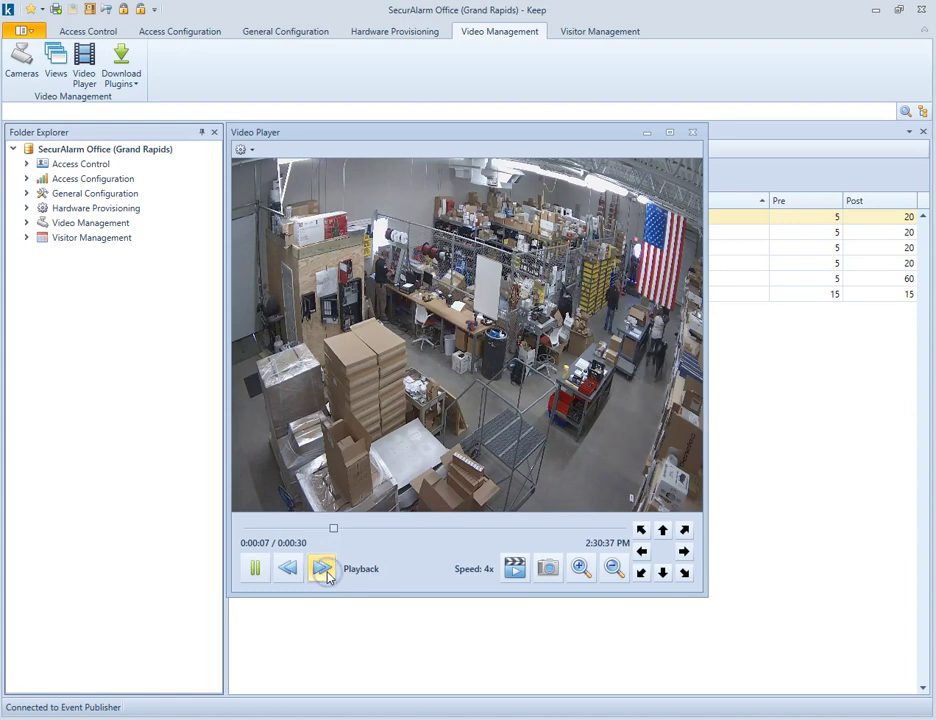
pyautogui.click(295, 571)
pyautogui.click(297, 572)
pyautogui.click(297, 572)
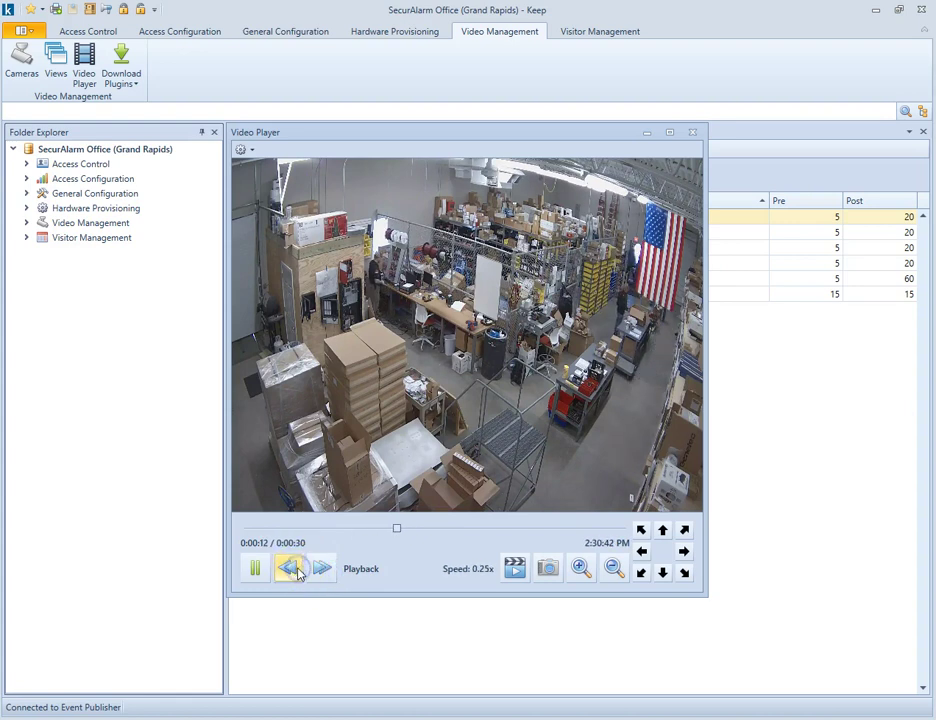
pyautogui.click(324, 569)
pyautogui.click(254, 569)
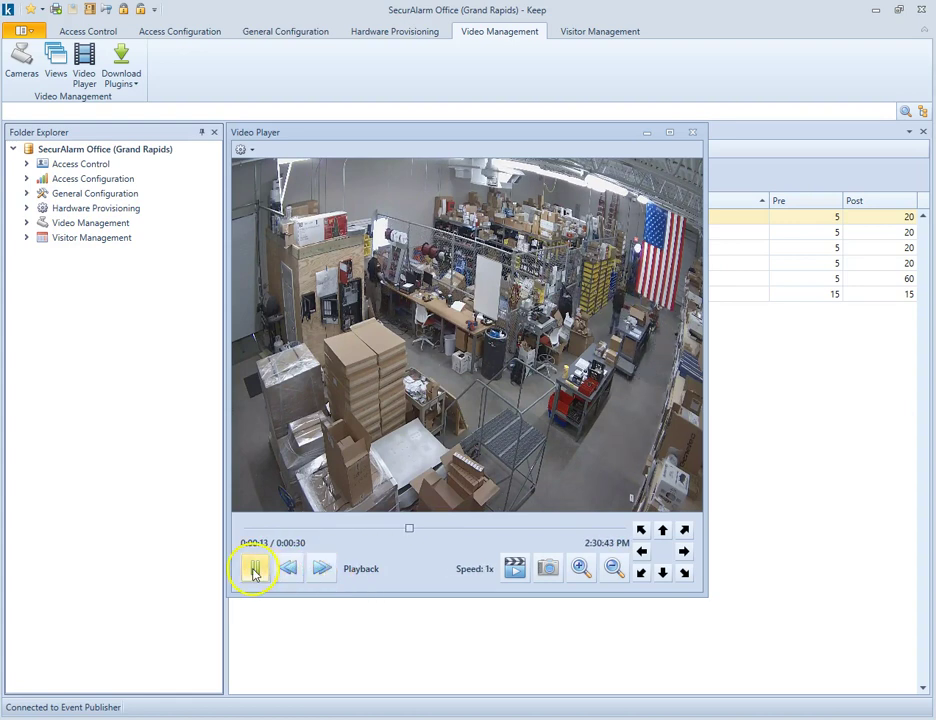
pyautogui.click(253, 569)
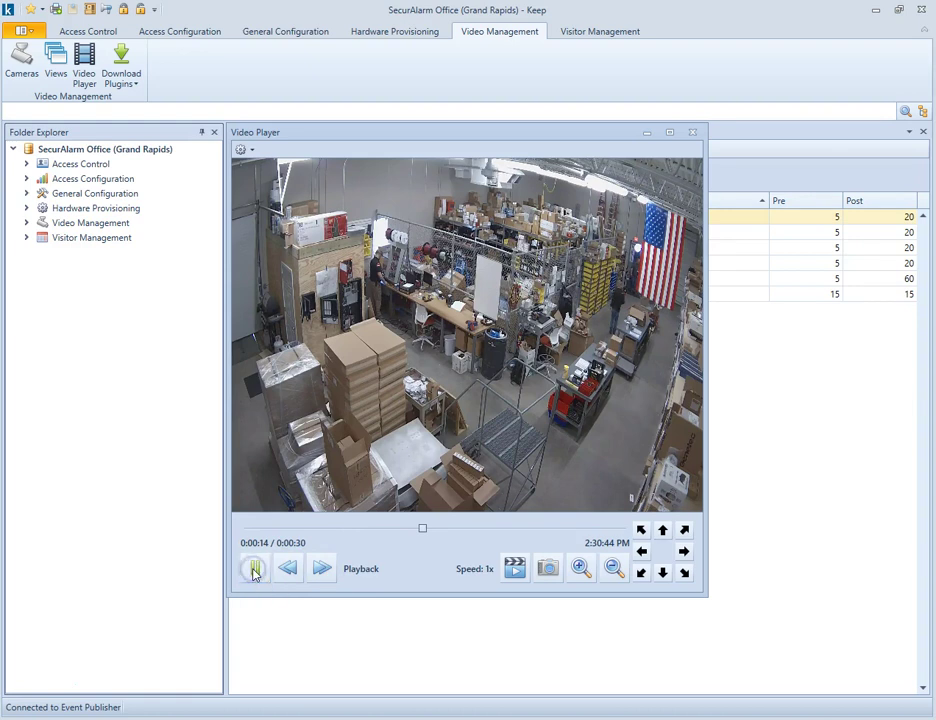
pyautogui.click(253, 569)
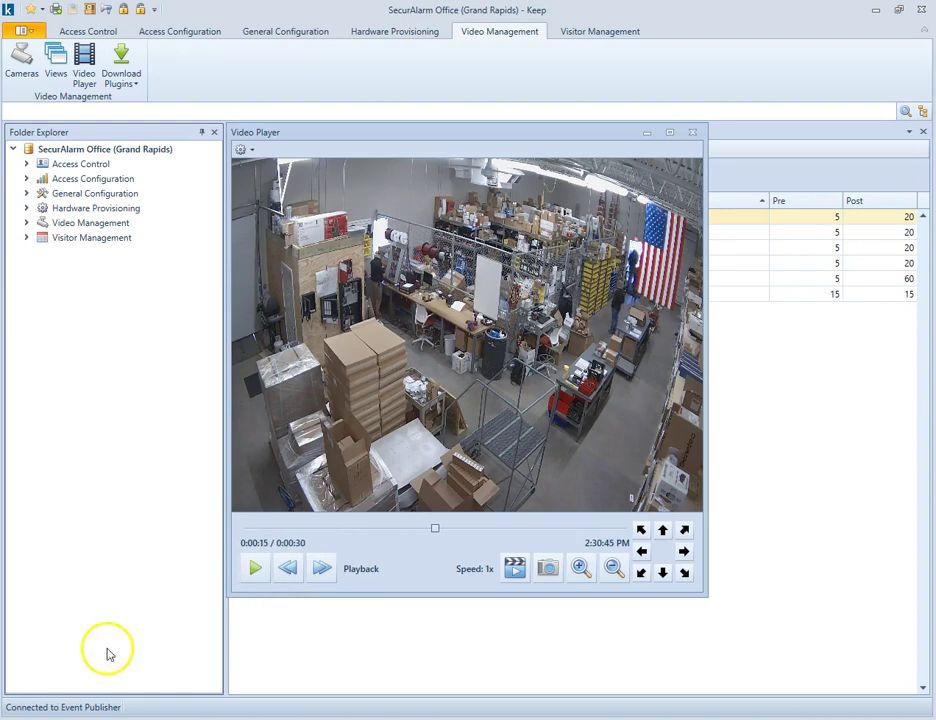
# Export the warehouse recording to the Desktop as a clip named 'Clip'
pyautogui.click(515, 570)
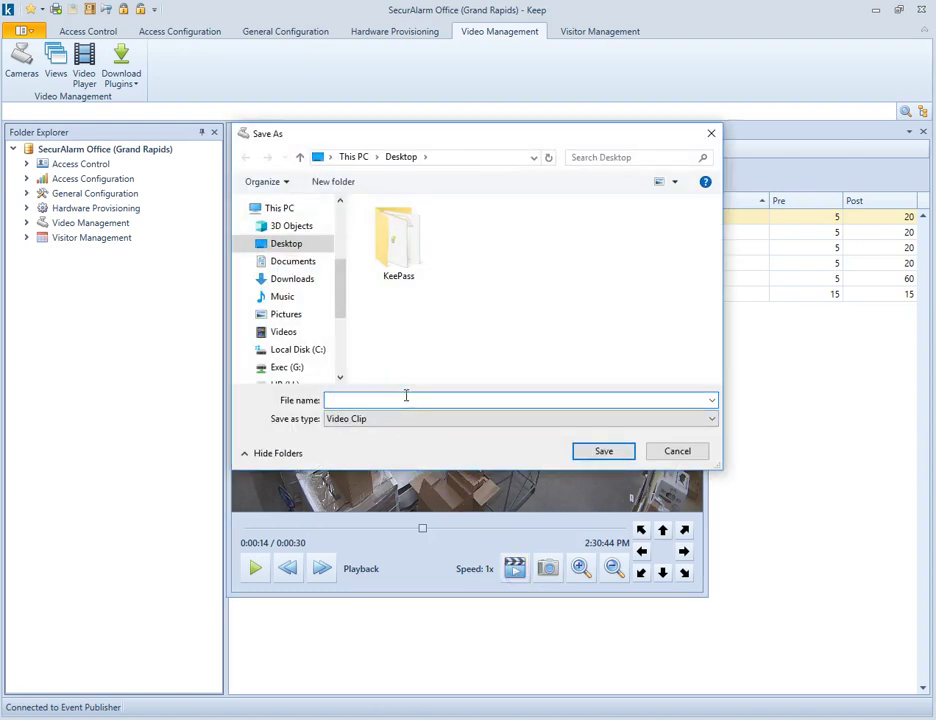
pyautogui.write('Clip')
pyautogui.click(580, 449)
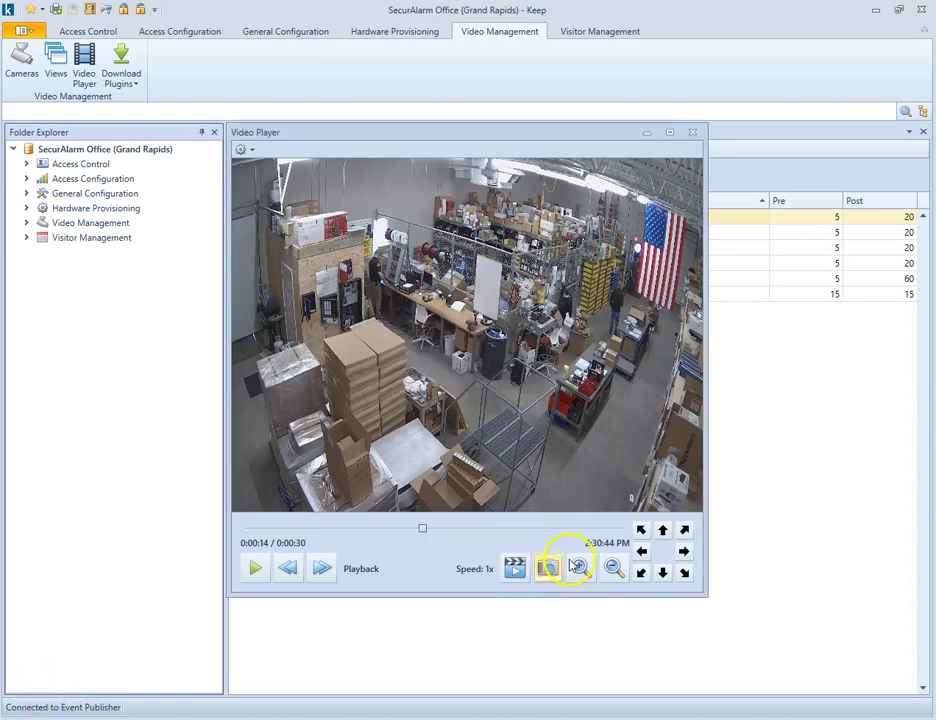
# Replay the warehouse recording from the start, pause at 0:00:03 (2:30:33 PM), and begin a PNG snapshot
pyautogui.moveTo(422, 528); pyautogui.dragTo(245, 526)
pyautogui.click(259, 569)
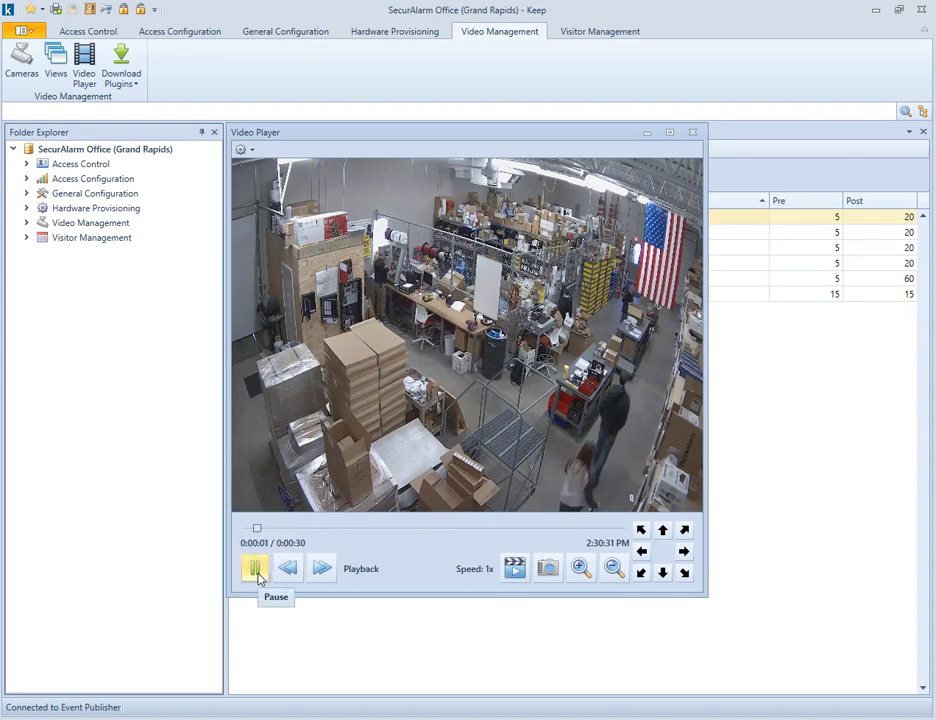
pyautogui.click(257, 570)
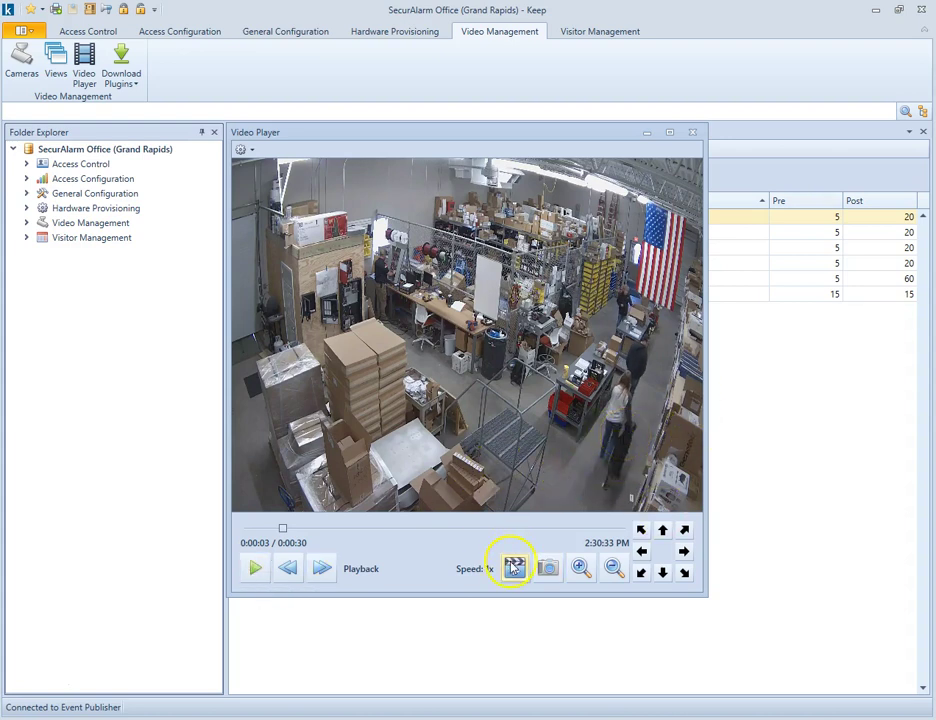
pyautogui.click(541, 568)
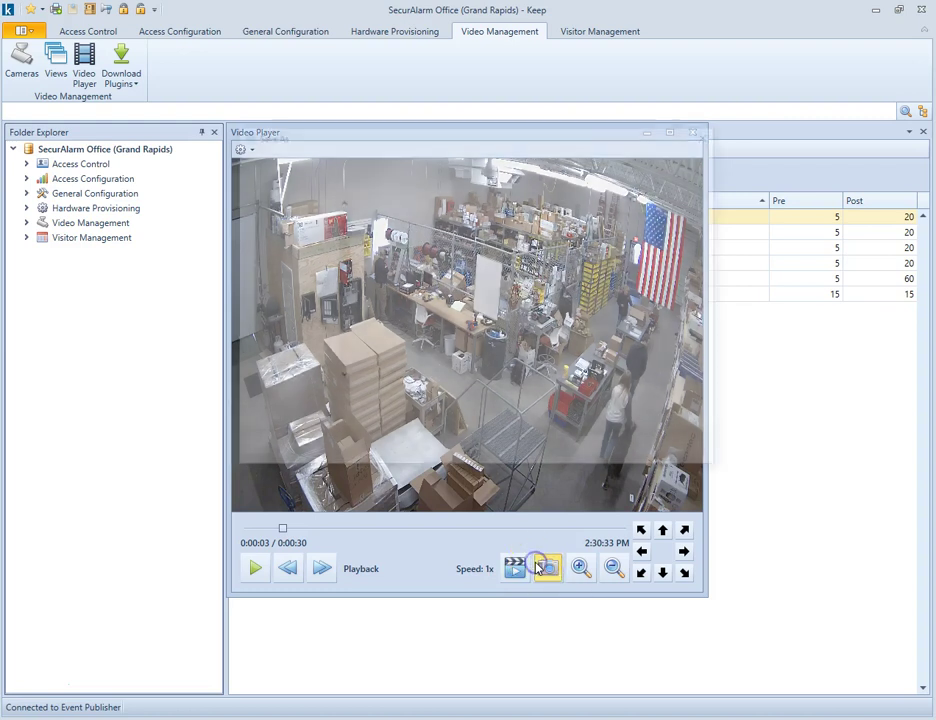